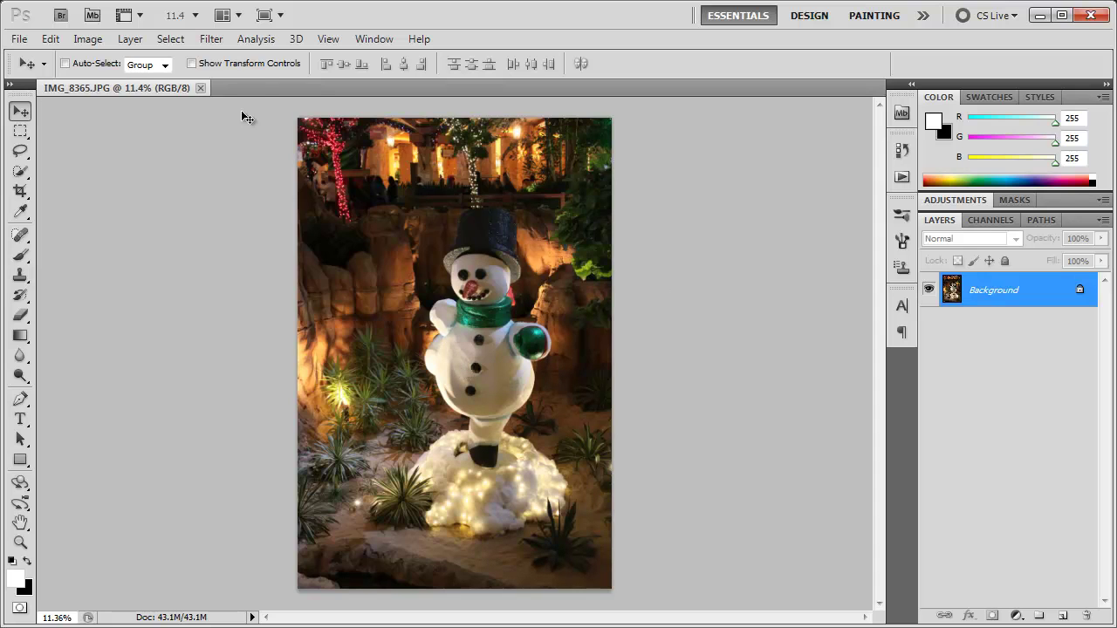
Start a blank document from the U.S. Paper Letter preset at 300 pixels/inch
{"action": "left_click", "coordinate": [20, 39]}
{"action": "left_click", "coordinate": [26, 60]}
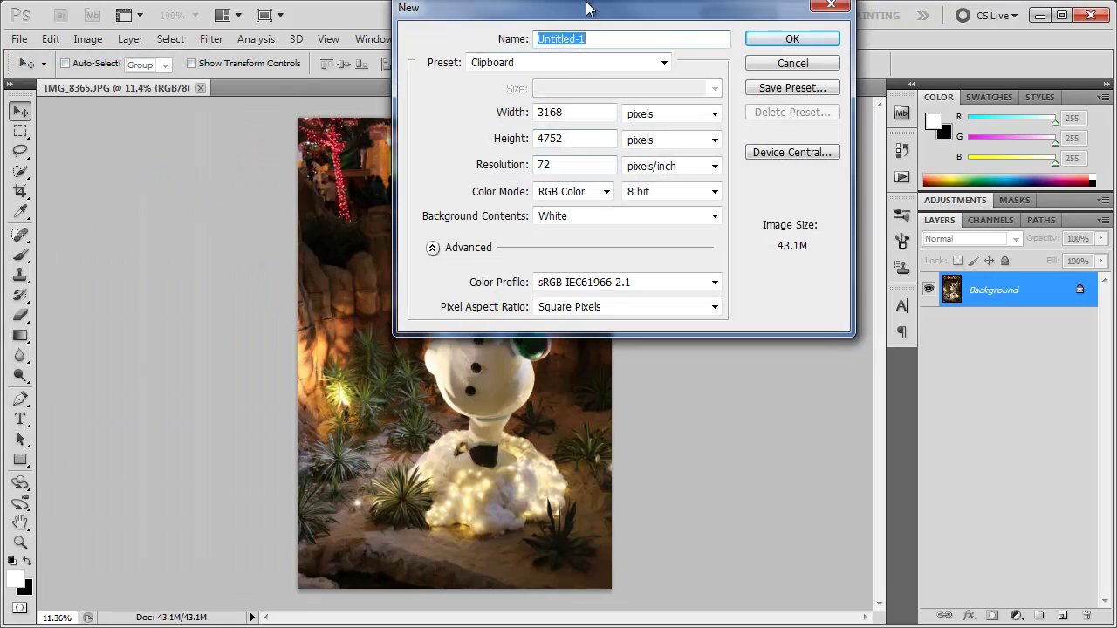
{"action": "left_click_drag", "start_coordinate": [608, 15], "coordinate": [581, 107]}
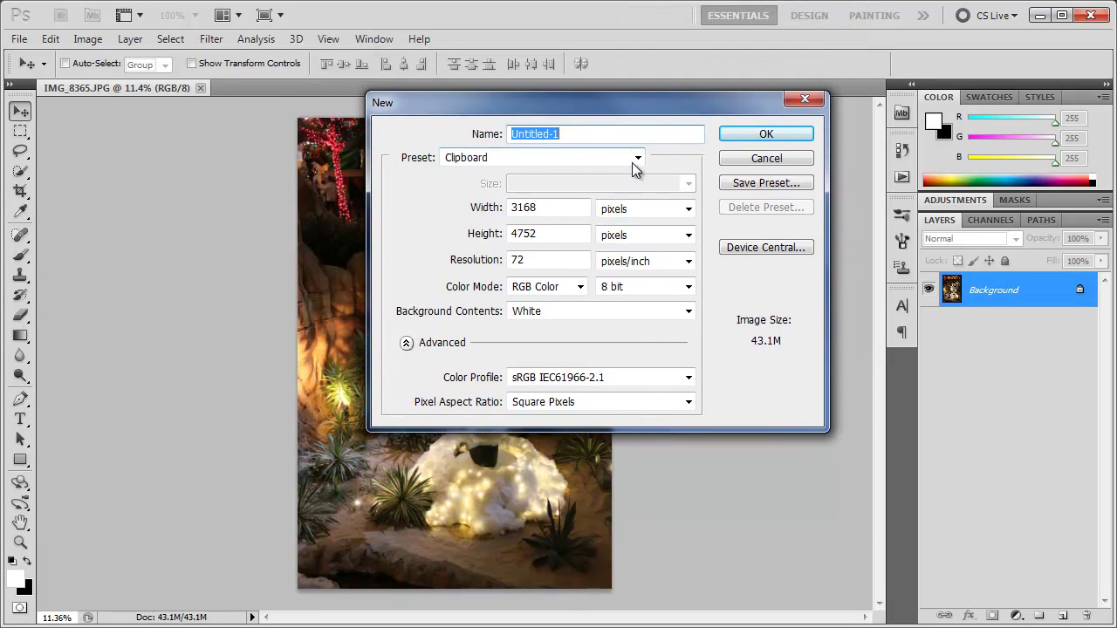
{"action": "left_click", "coordinate": [638, 157]}
{"action": "left_click", "coordinate": [470, 217]}
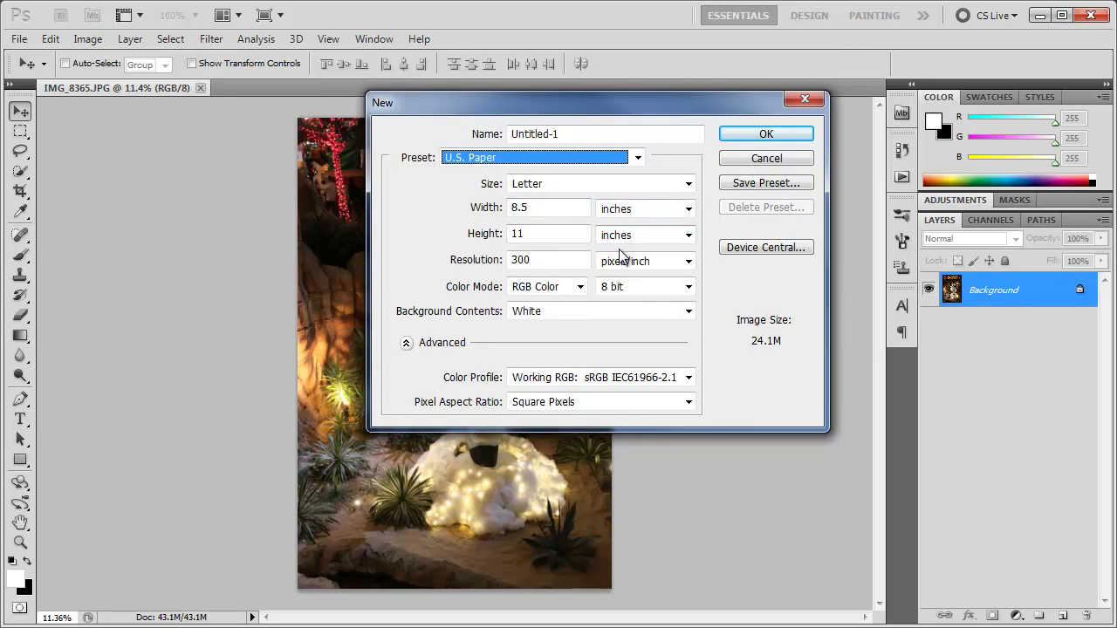
{"action": "left_click_drag", "start_coordinate": [576, 262], "coordinate": [460, 256]}
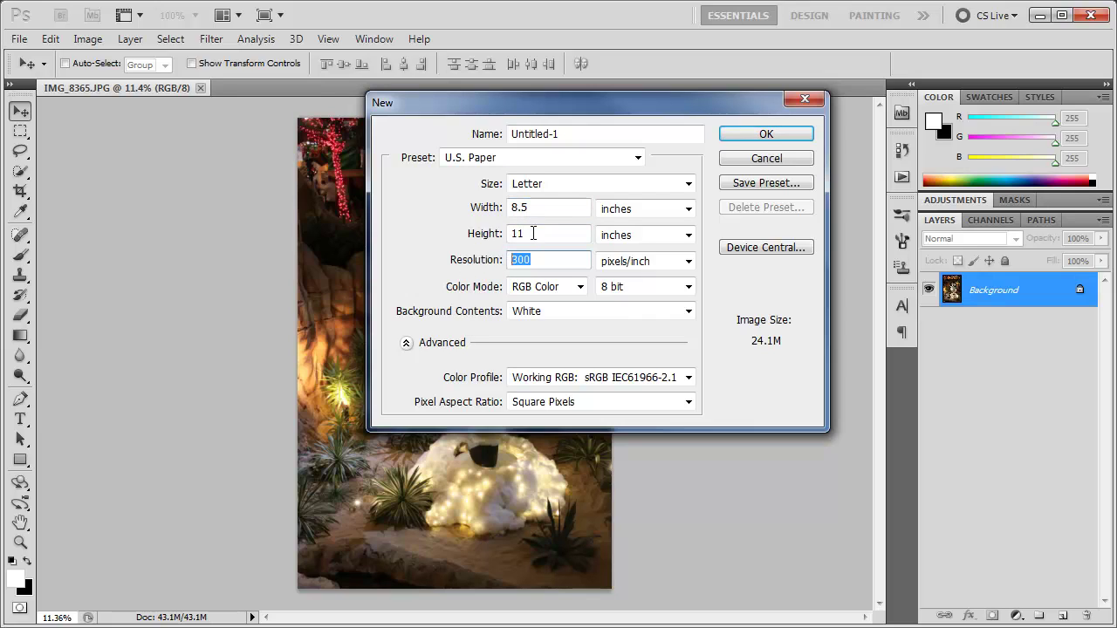
{"action": "left_click", "coordinate": [780, 135]}
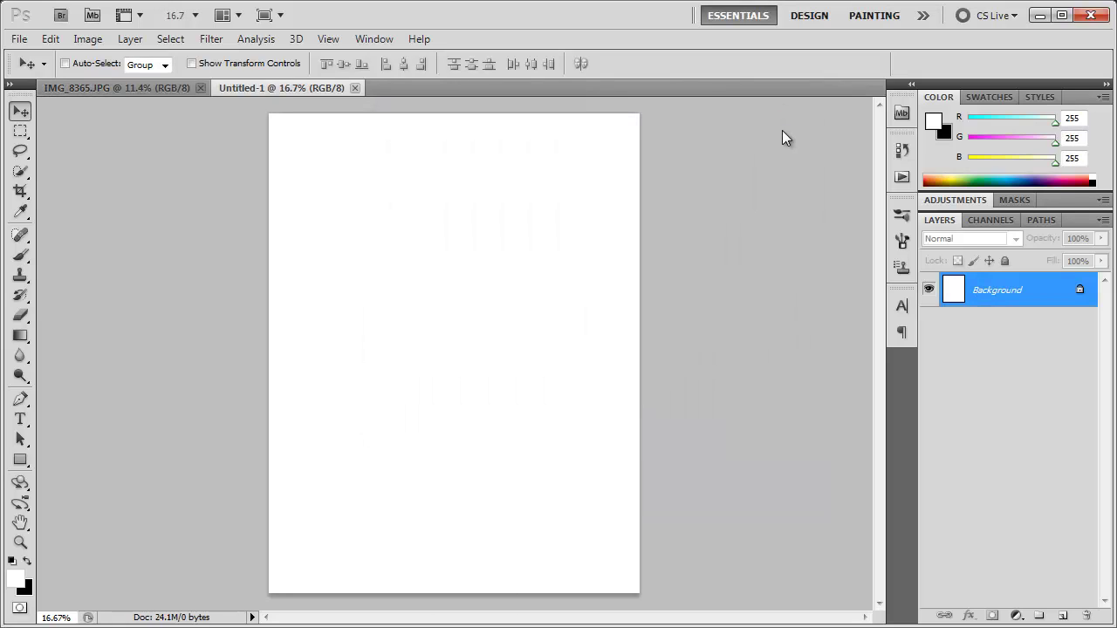
Copy the entire snowman photo and paste it into Untitled-1 as a new layer
{"action": "left_click", "coordinate": [149, 91]}
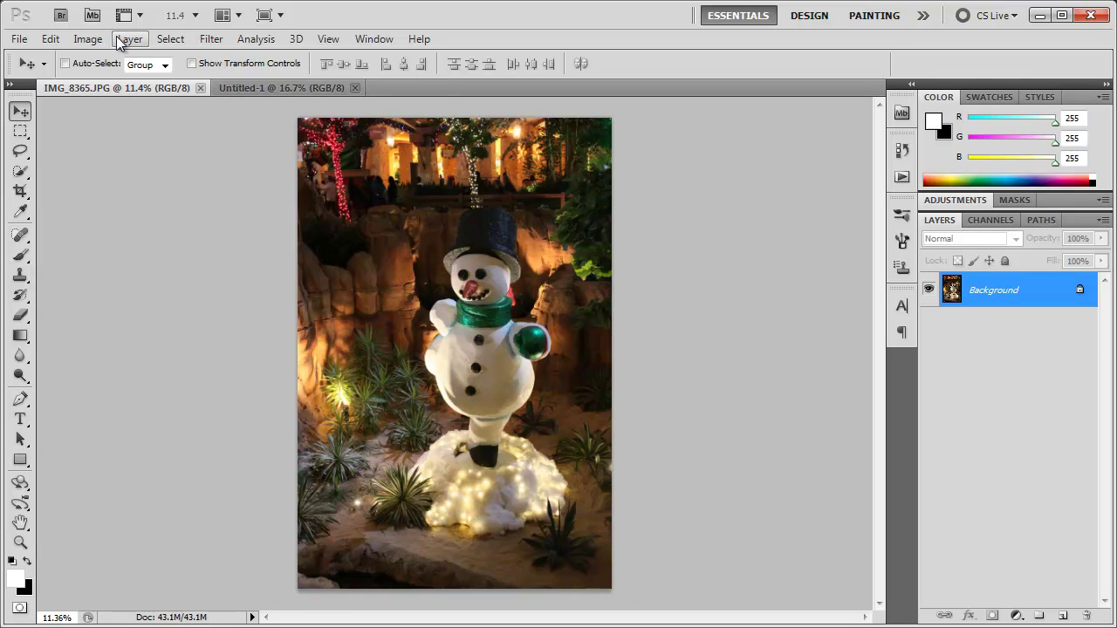
{"action": "left_click", "coordinate": [170, 38]}
{"action": "left_click", "coordinate": [175, 55]}
{"action": "left_click", "coordinate": [50, 38]}
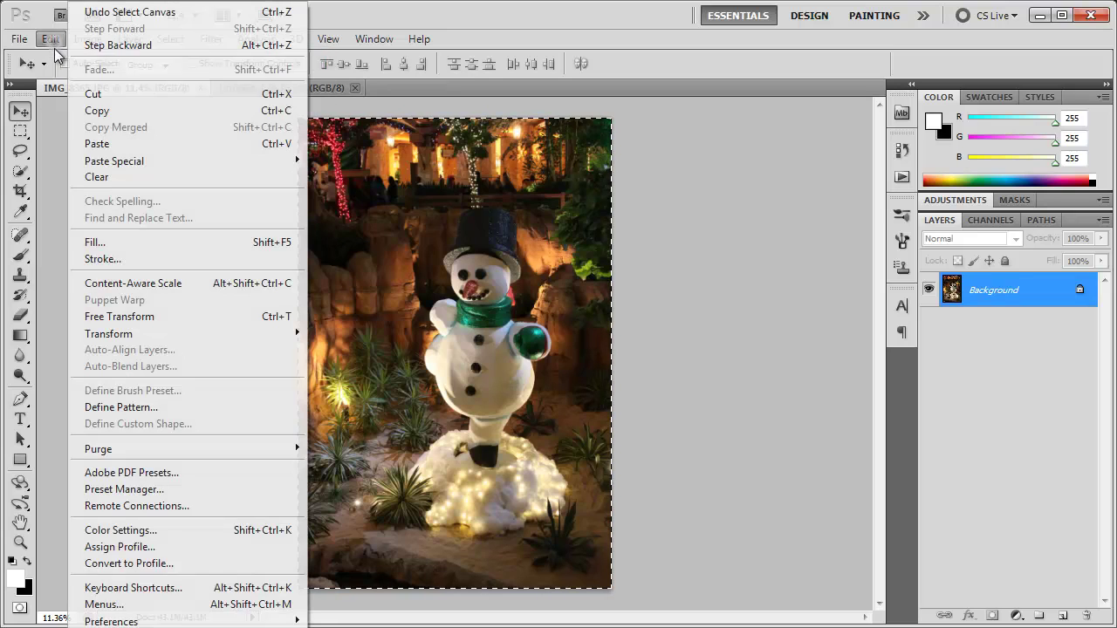
{"action": "left_click", "coordinate": [104, 112]}
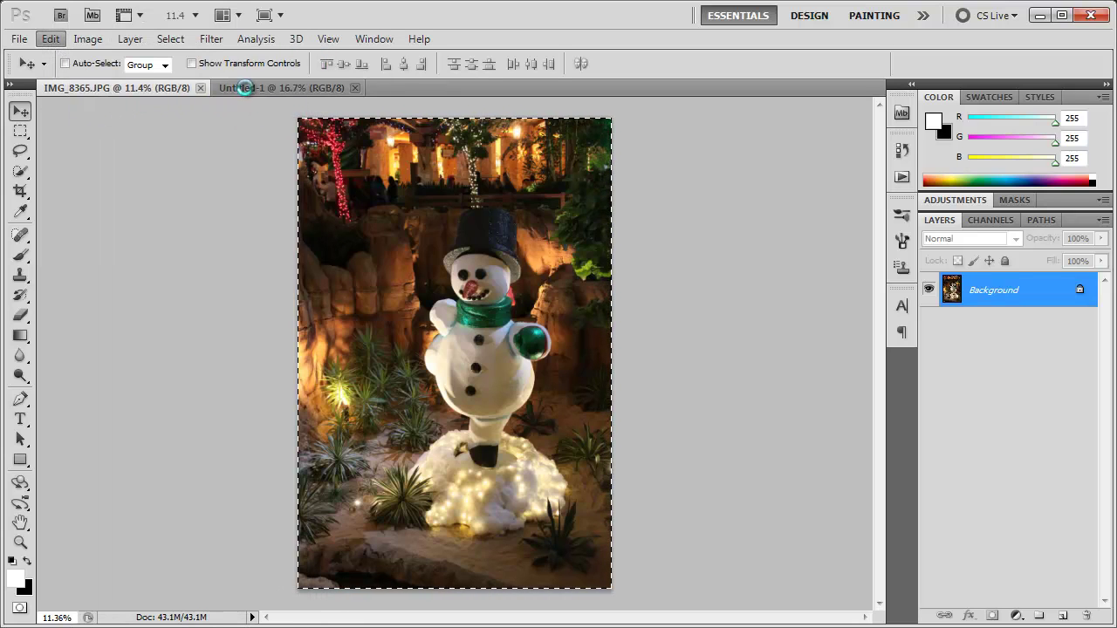
{"action": "left_click", "coordinate": [241, 88]}
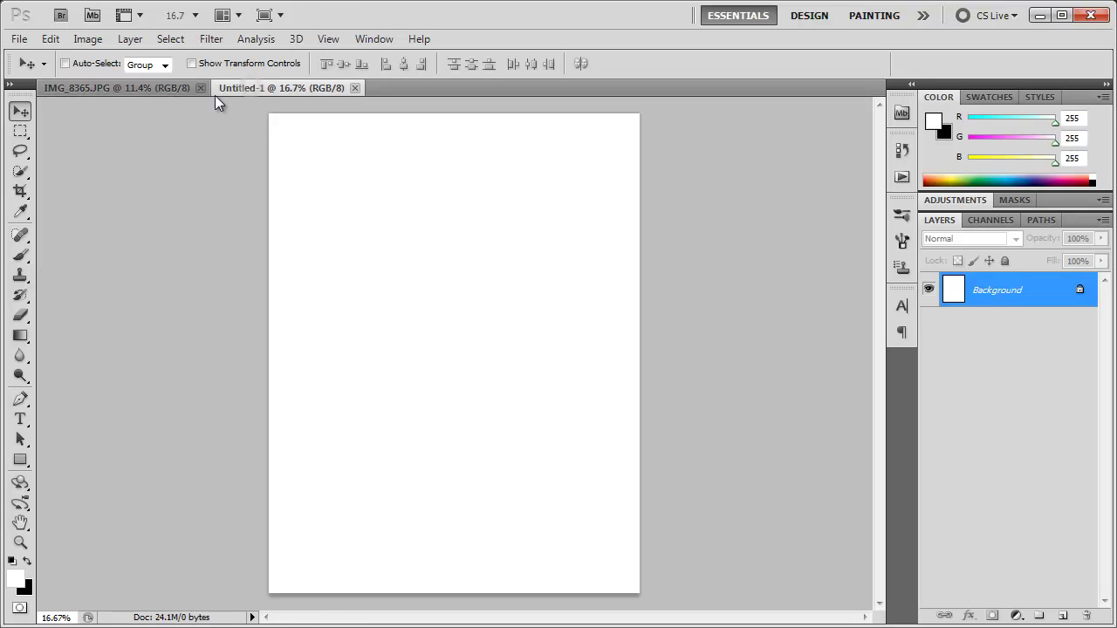
{"action": "left_click", "coordinate": [51, 39]}
{"action": "left_click", "coordinate": [96, 141]}
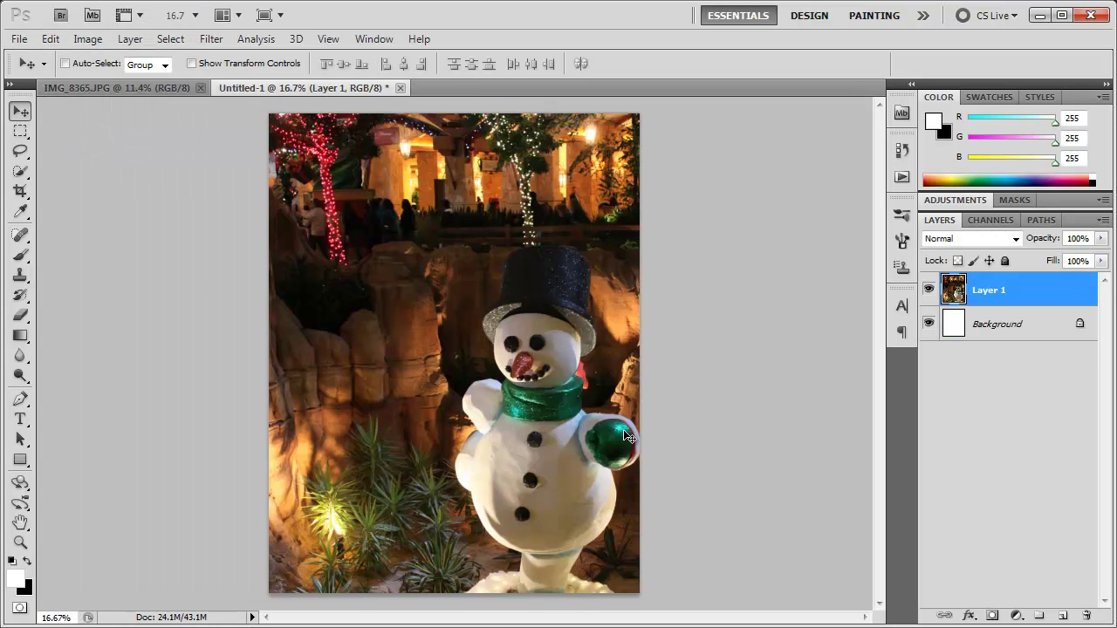
Scale the pasted snowman layer down to about 82% to fit the Letter page
{"action": "key", "text": "ctrl+minus"}
{"action": "key", "text": "ctrl+t"}
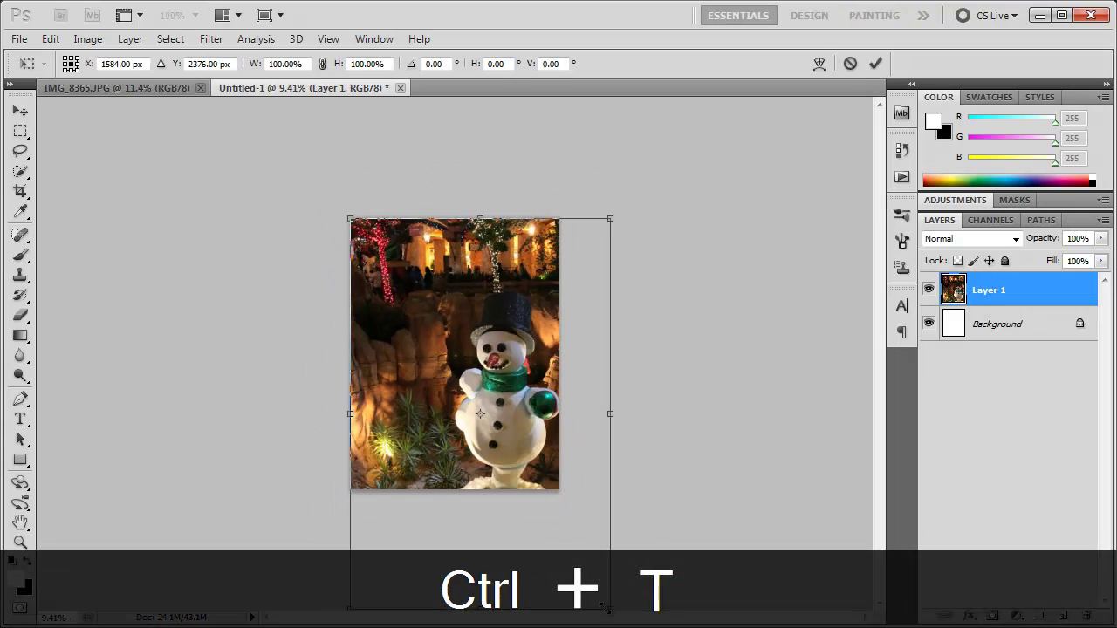
{"action": "left_click_drag", "start_coordinate": [608, 609], "coordinate": [562, 541]}
{"action": "key", "text": "Return"}
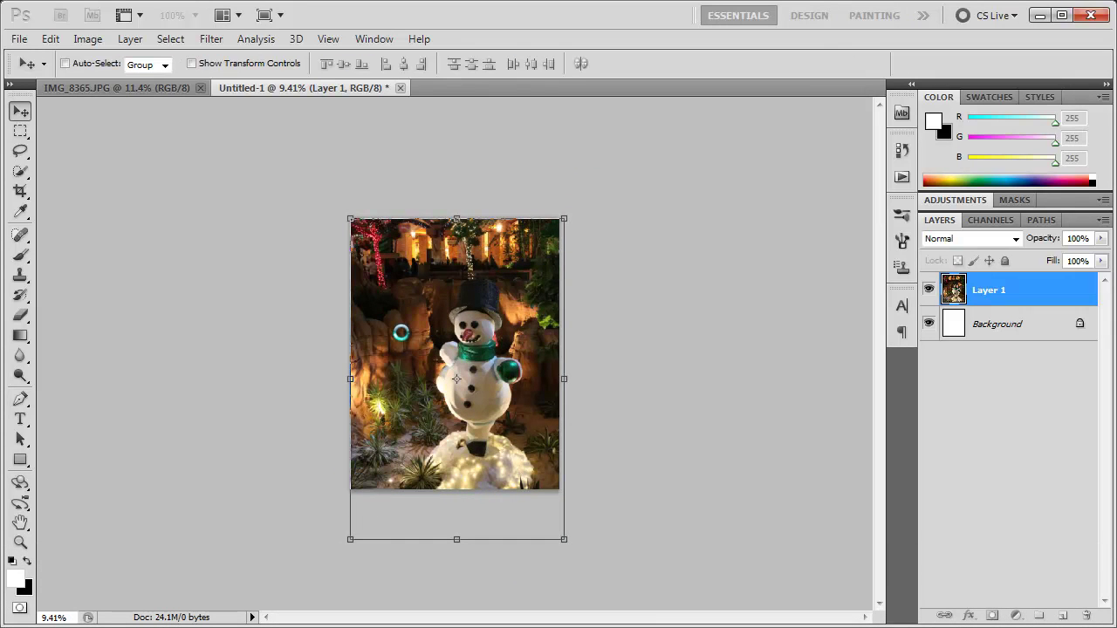
{"action": "key", "text": "ctrl+0"}
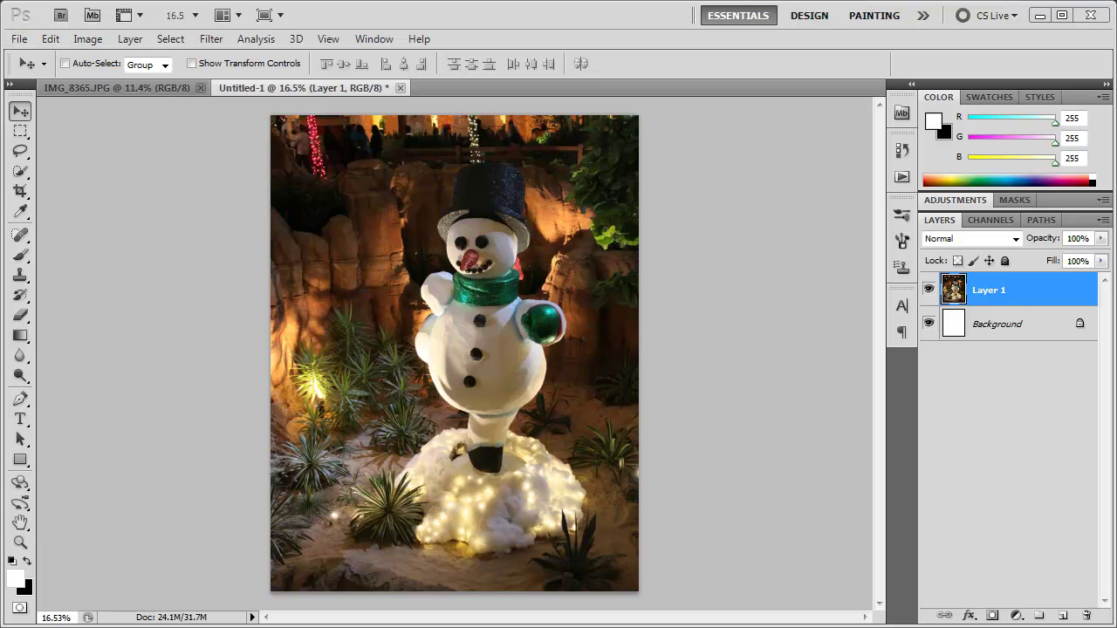
{"action": "left_click_drag", "start_coordinate": [4, 97], "coordinate": [506, 107]}
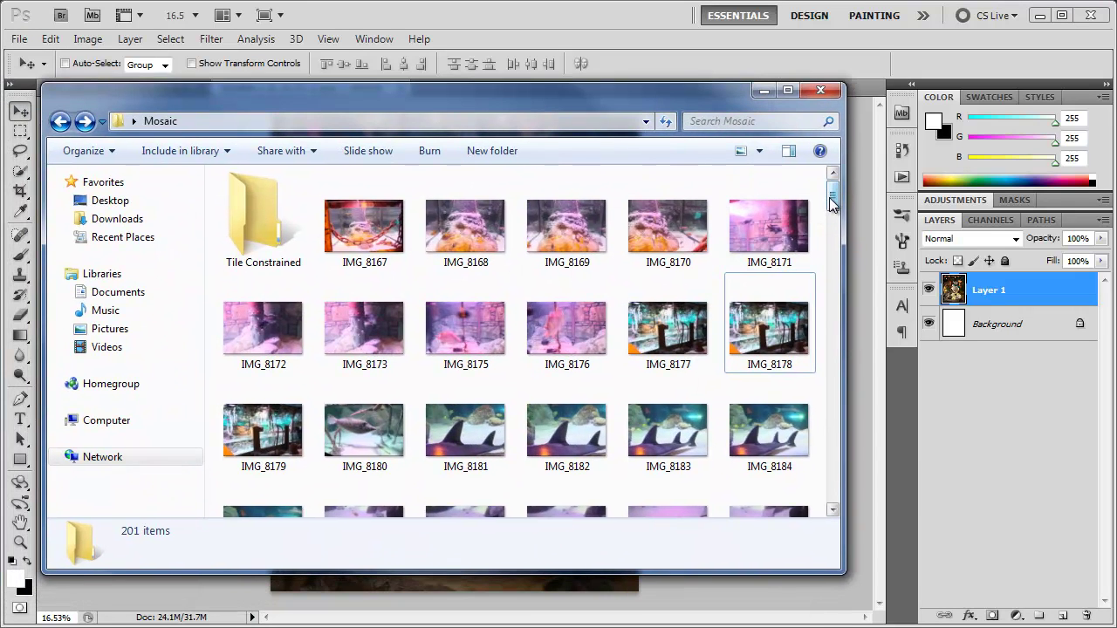
{"action": "left_click_drag", "start_coordinate": [832, 201], "coordinate": [804, 120]}
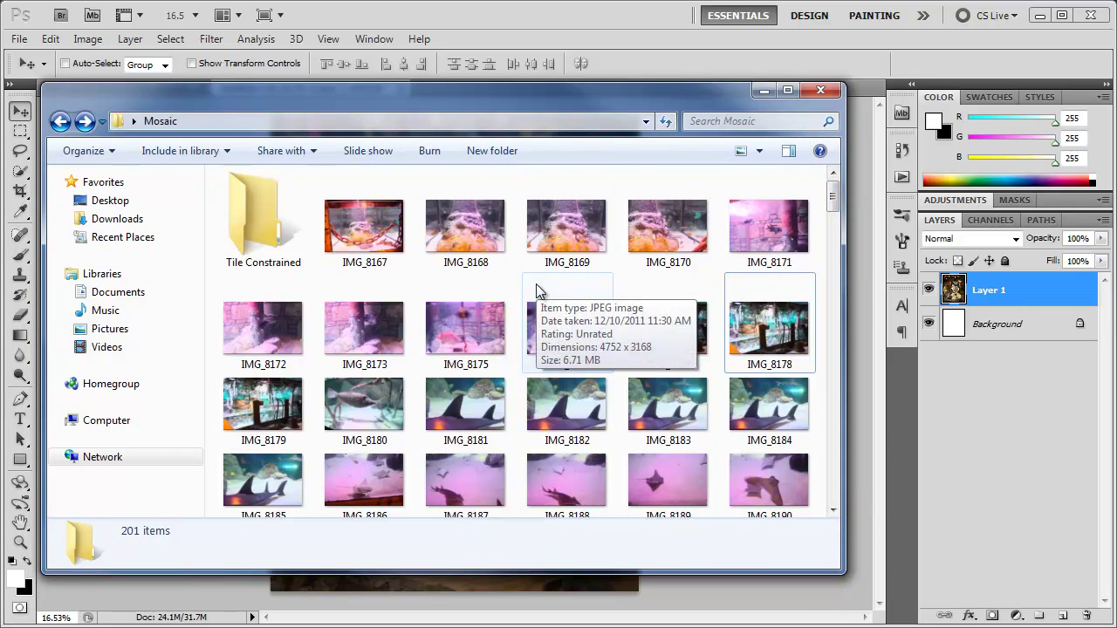
{"action": "key", "text": "alt+Tab"}
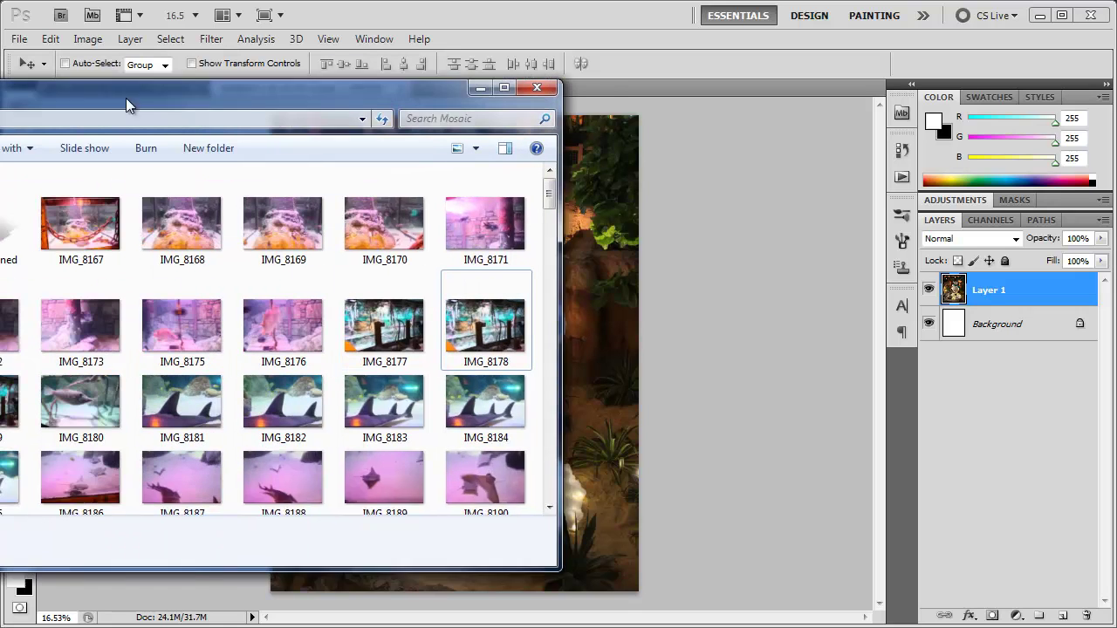
Drag IMG_8167.JPG from the Mosaic folder into Photoshop, then compare it with the snowman document
{"action": "left_click_drag", "start_coordinate": [126, 88], "coordinate": [17, 87]}
{"action": "key", "text": "alt+Tab"}
{"action": "left_click_drag", "start_coordinate": [484, 82], "coordinate": [487, 94]}
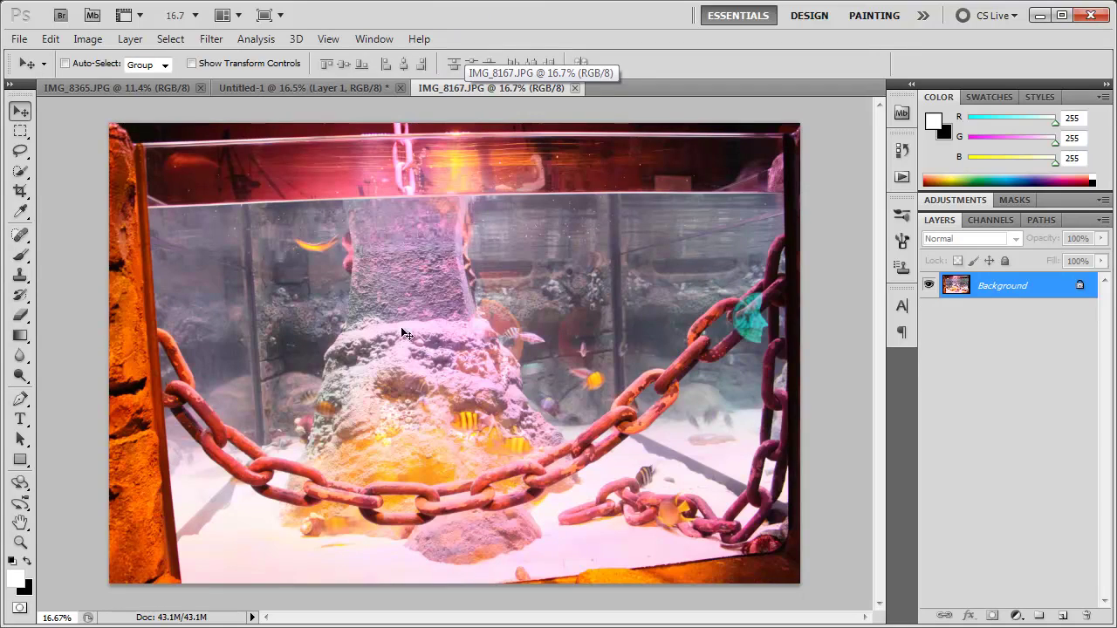
{"action": "left_click", "coordinate": [280, 88]}
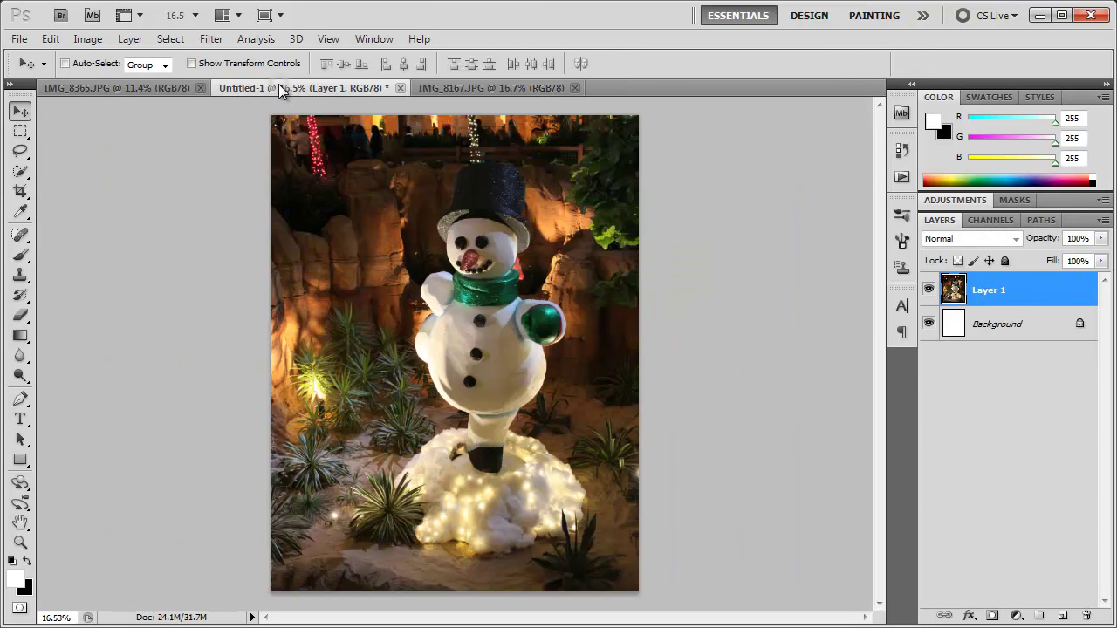
{"action": "left_click", "coordinate": [464, 91]}
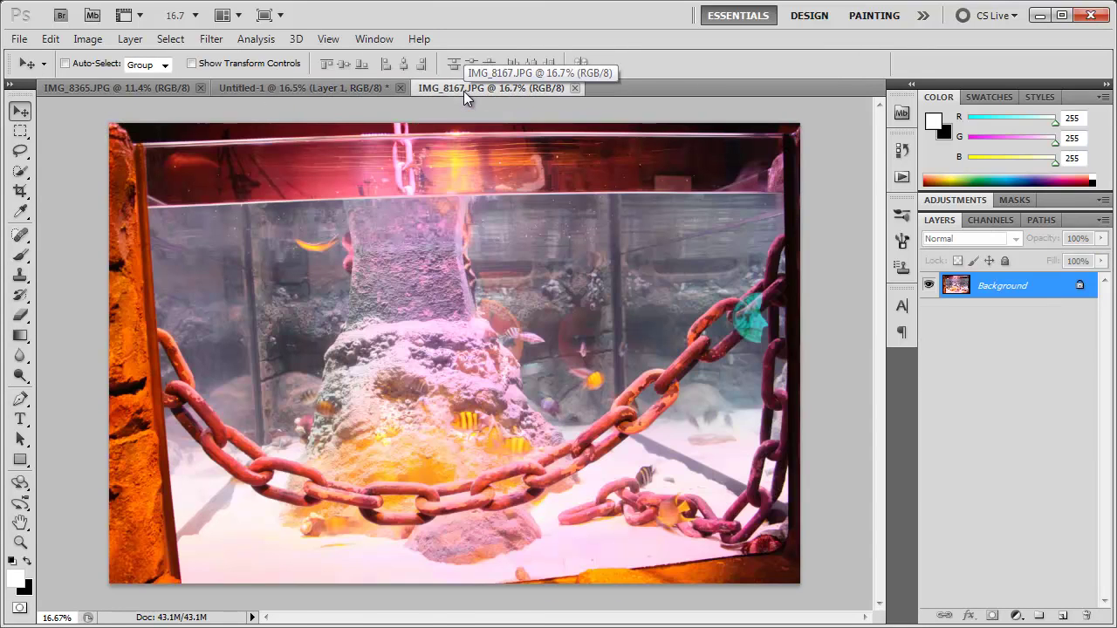
{"action": "left_click", "coordinate": [325, 87]}
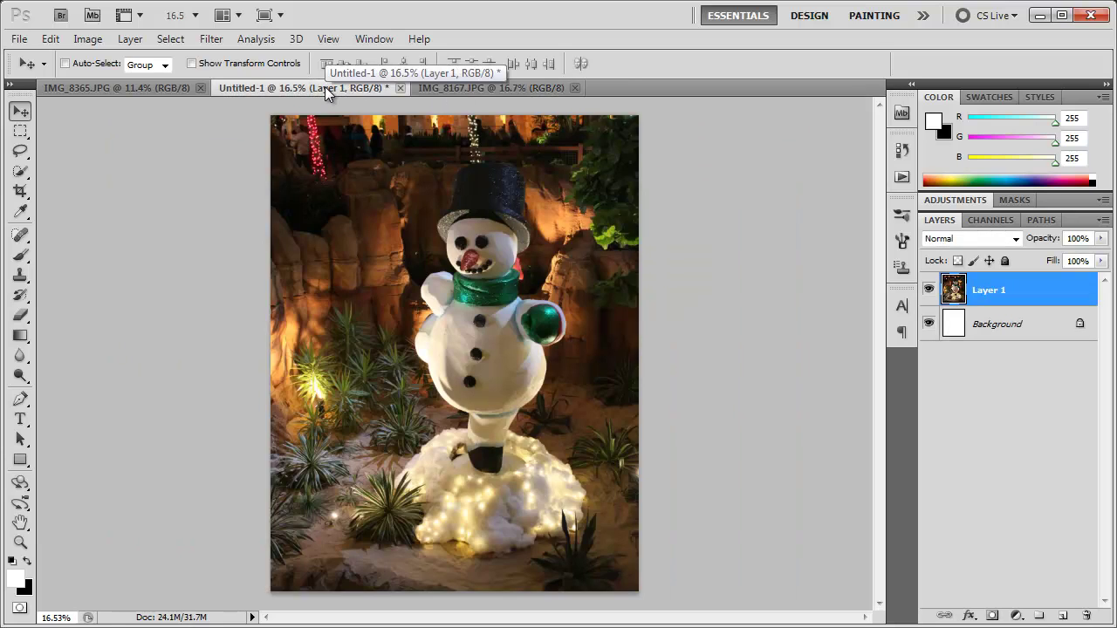
{"action": "left_click", "coordinate": [432, 90]}
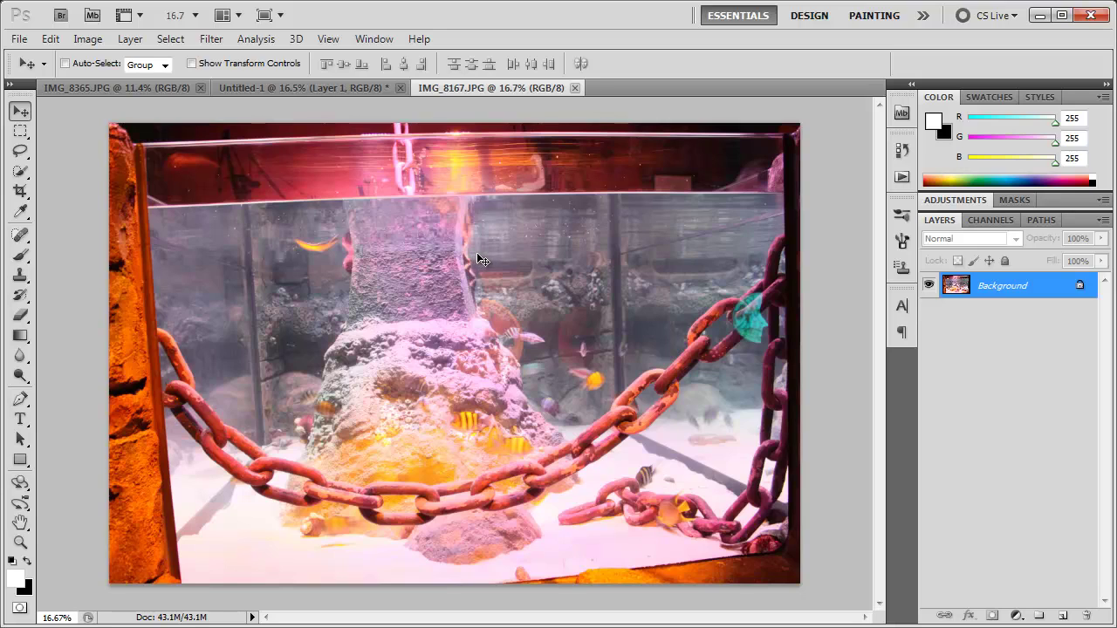
Show the Actions panel and begin recording a new action named 'Mosaic Tiles'
{"action": "left_click", "coordinate": [374, 39]}
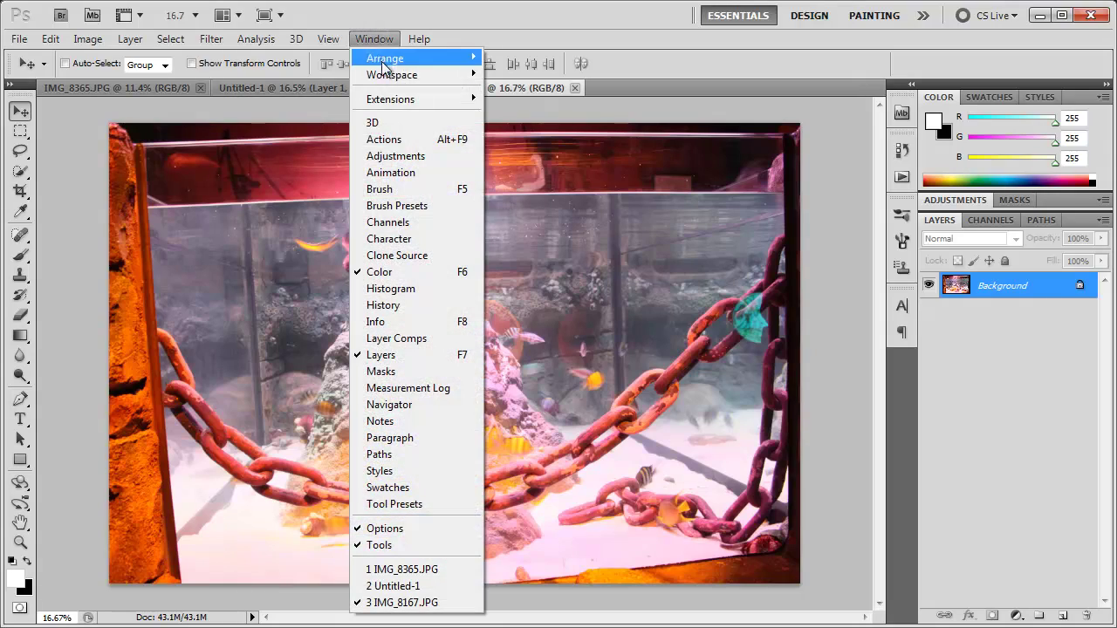
{"action": "left_click", "coordinate": [437, 141]}
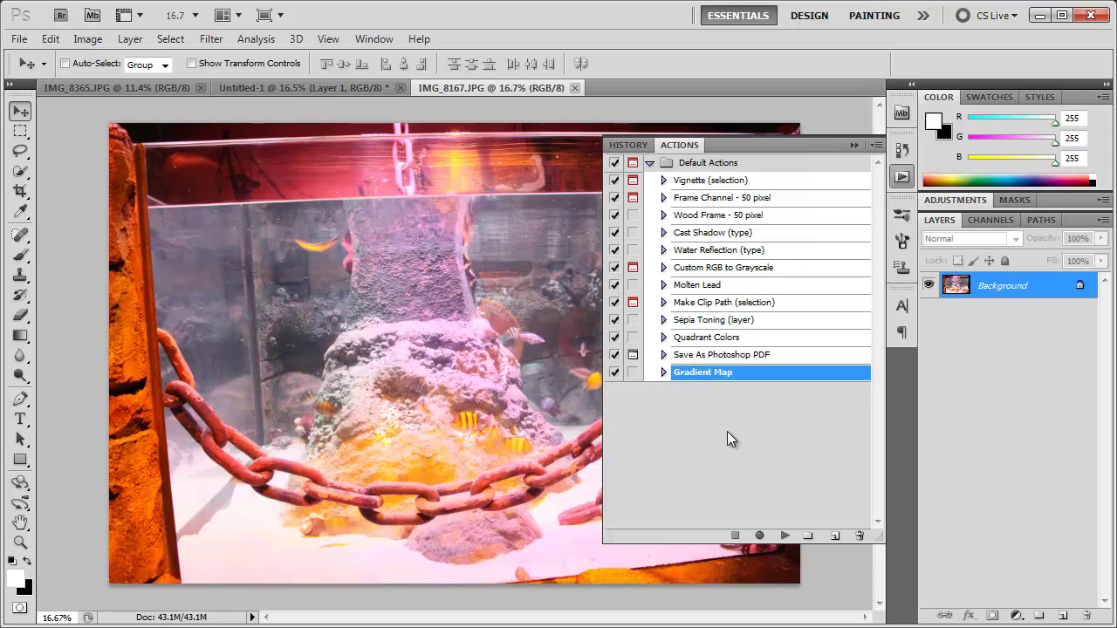
{"action": "left_click", "coordinate": [738, 438]}
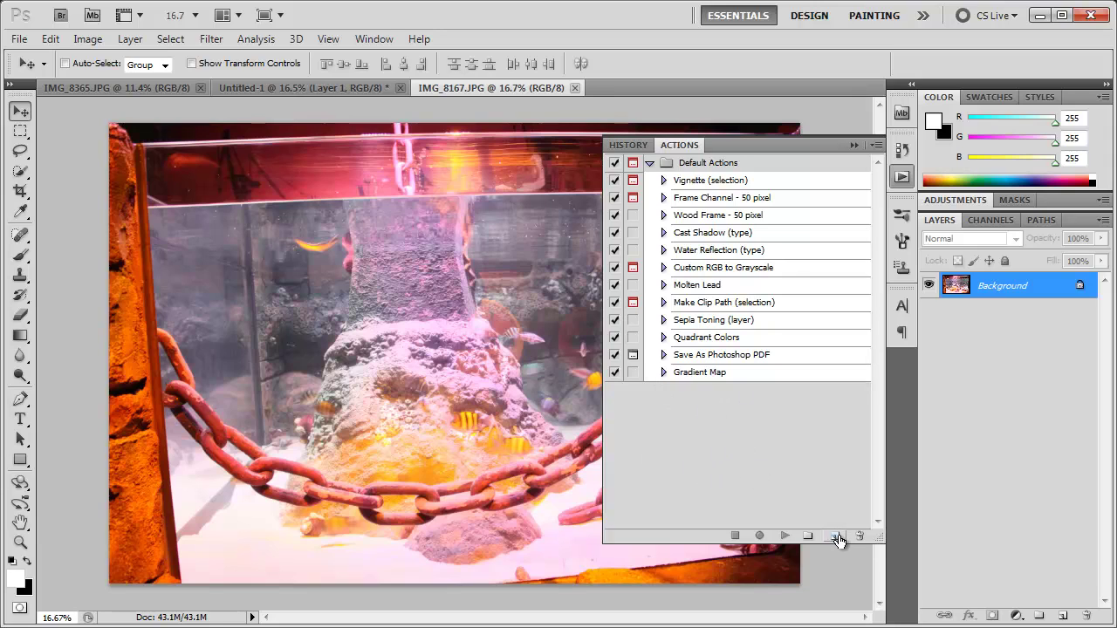
{"action": "left_click", "coordinate": [835, 536]}
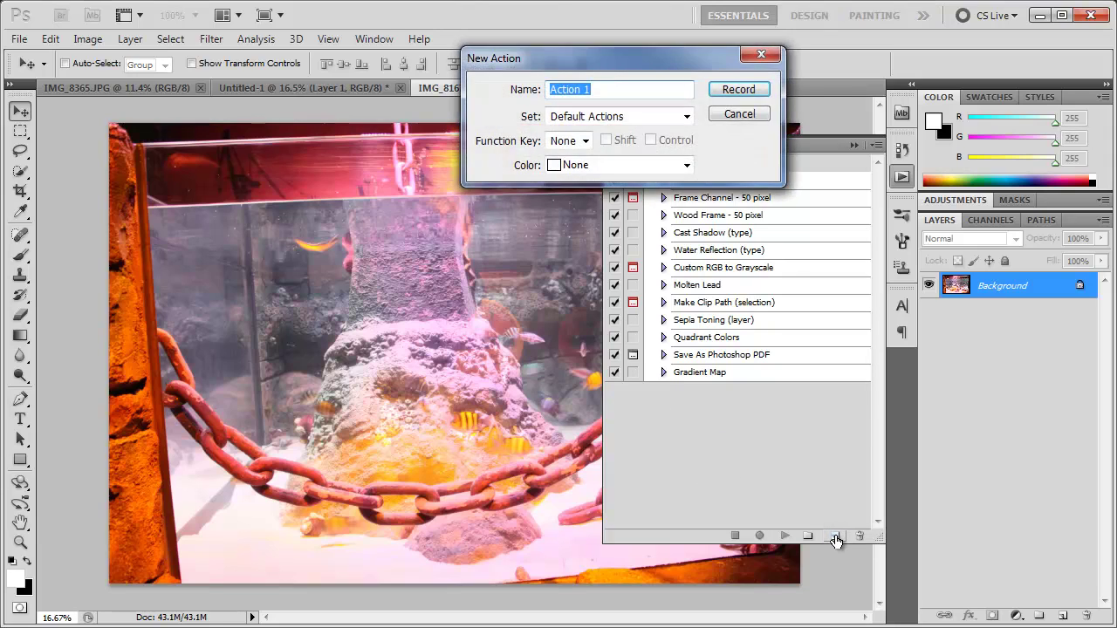
{"action": "type", "text": "Mosaic Tiles"}
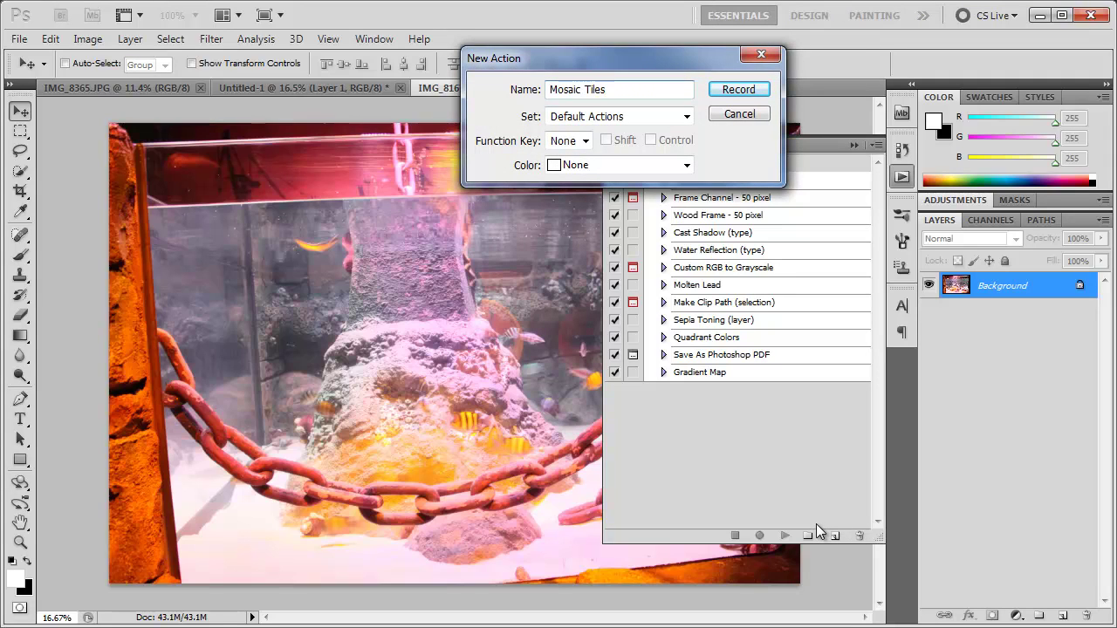
{"action": "left_click", "coordinate": [740, 92]}
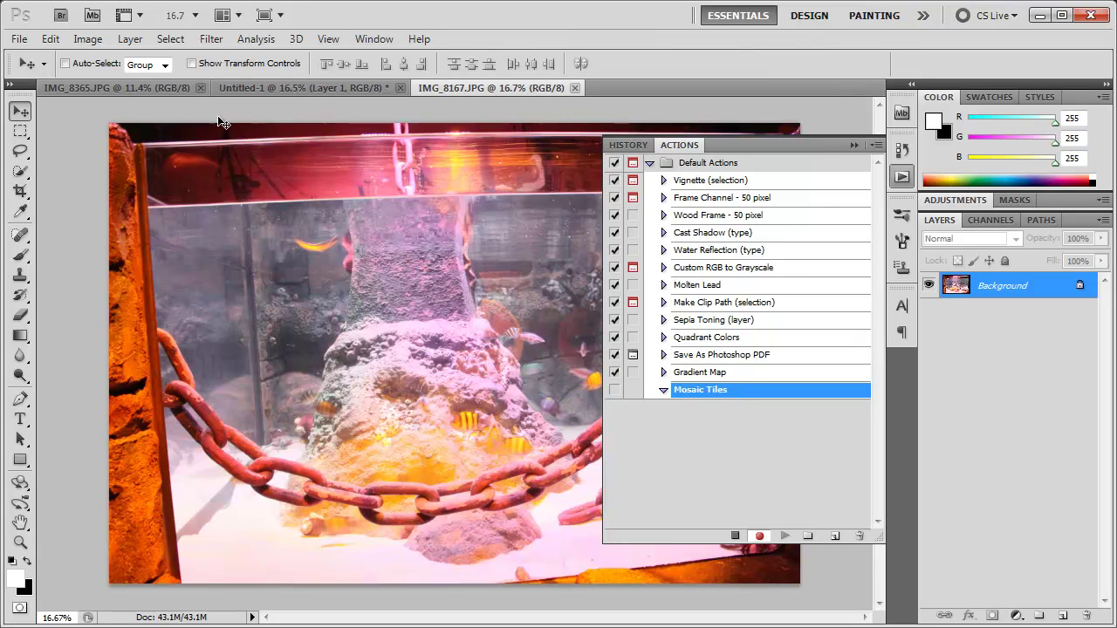
In Image Size, set width 1 inch and height 0.667 inch with Constrain Proportions off
{"action": "left_click", "coordinate": [88, 39]}
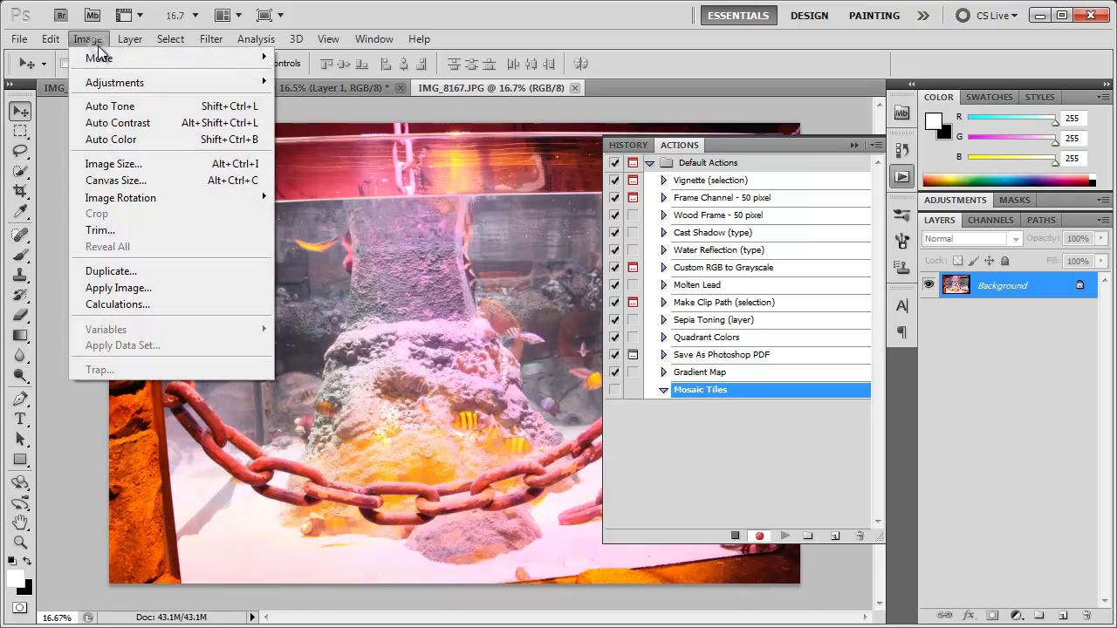
{"action": "left_click", "coordinate": [113, 164]}
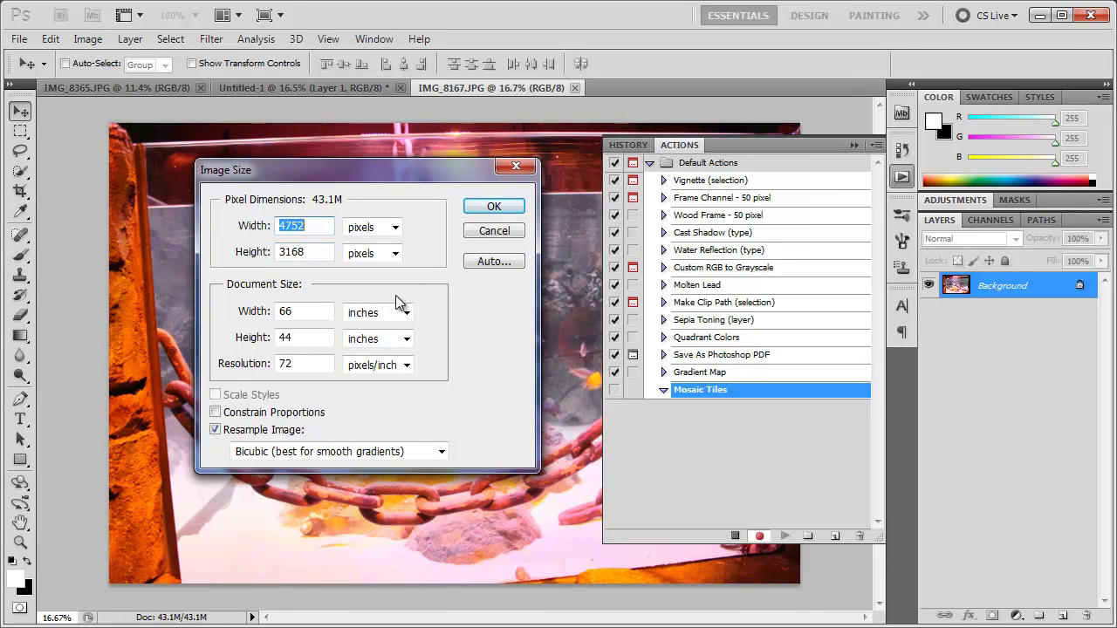
{"action": "left_click_drag", "start_coordinate": [336, 311], "coordinate": [276, 311]}
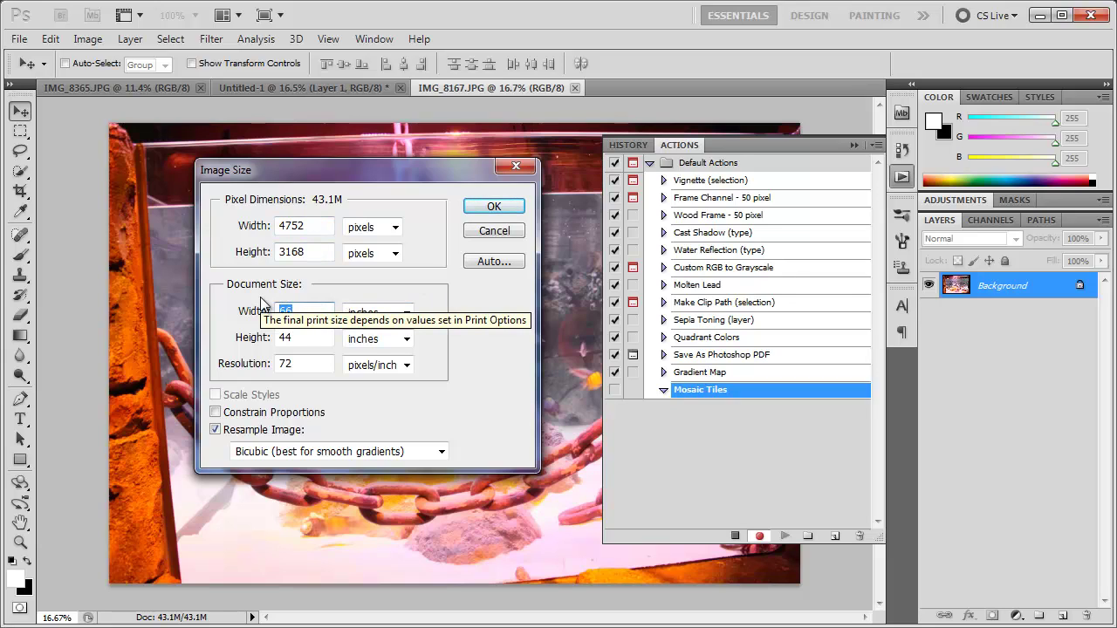
{"action": "left_click", "coordinate": [215, 412]}
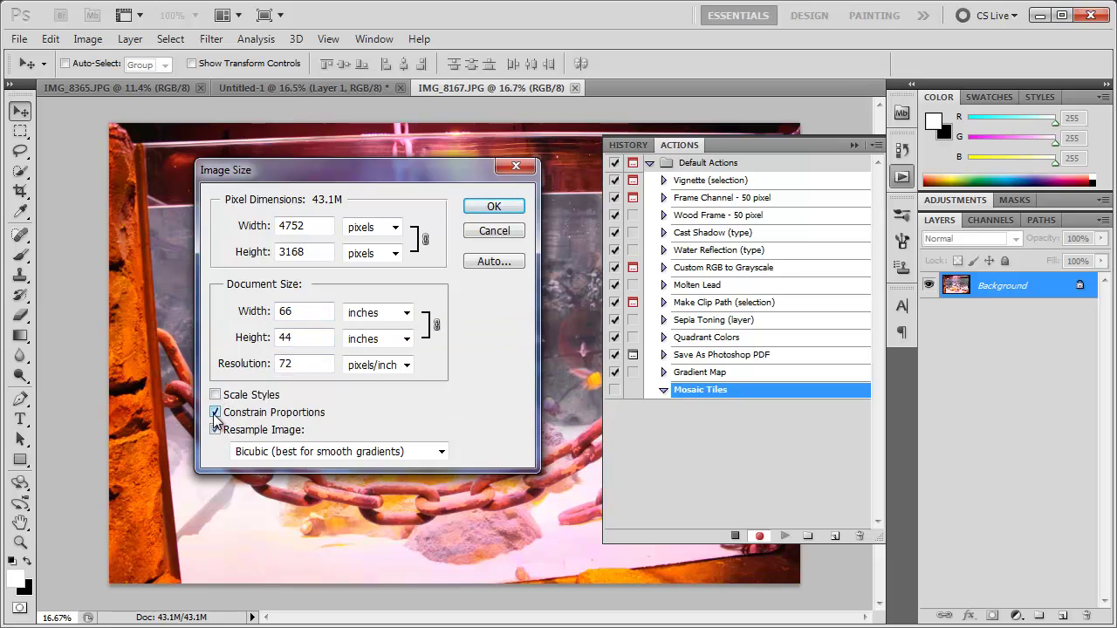
{"action": "left_click_drag", "start_coordinate": [311, 315], "coordinate": [257, 317]}
{"action": "type", "text": "1"}
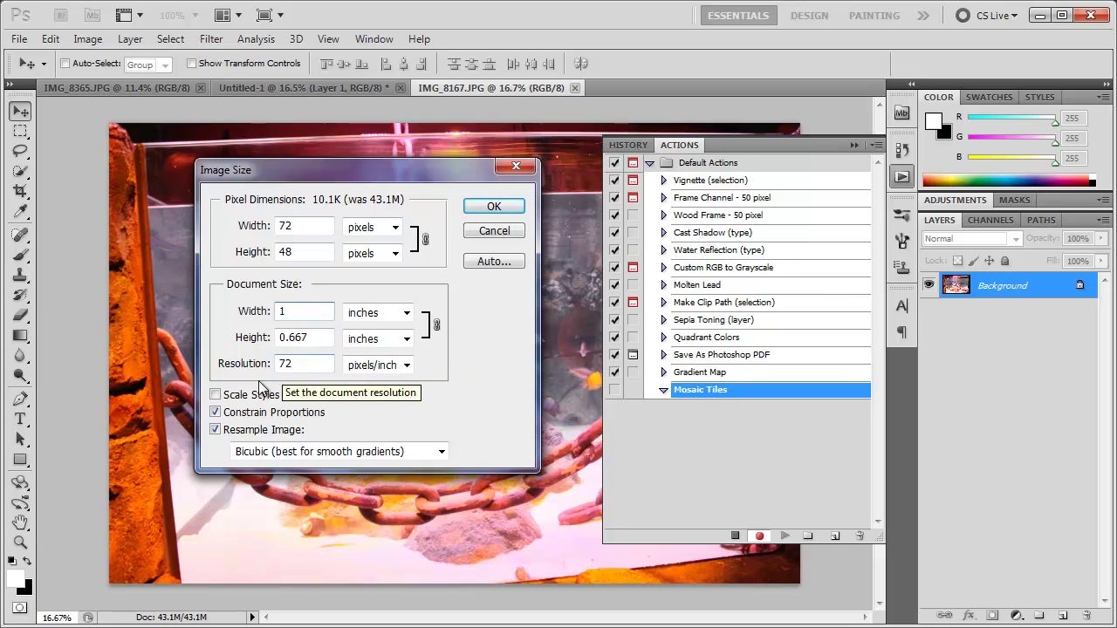
{"action": "left_click", "coordinate": [216, 412]}
{"action": "double_click", "coordinate": [320, 337]}
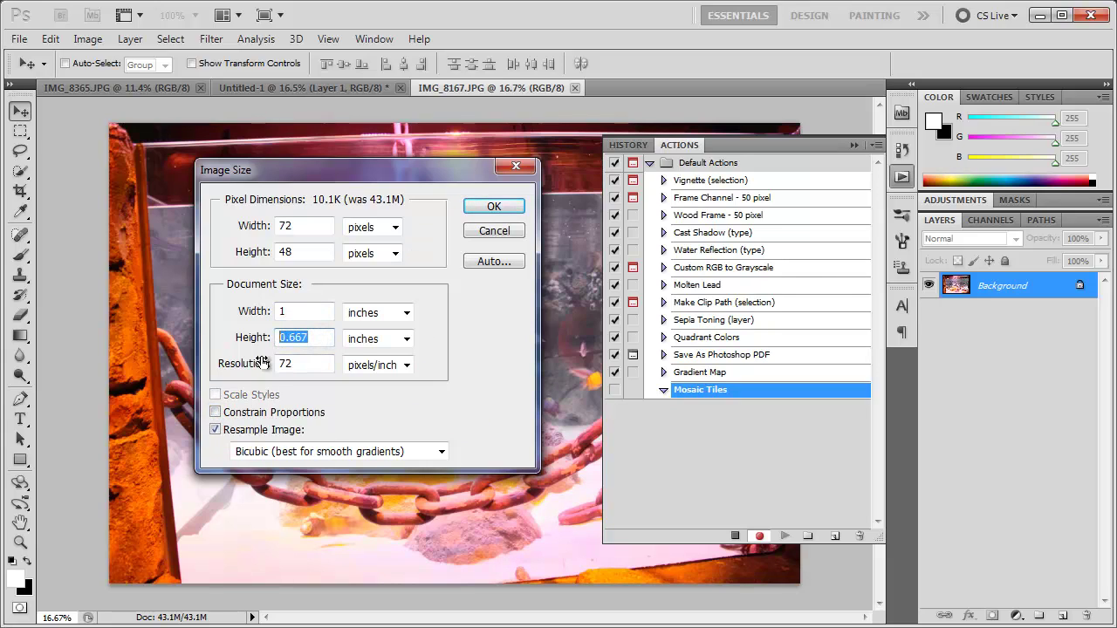
{"action": "type", "text": "0.667"}
Set resolution to 300 ppi with Bicubic Sharper resampling and apply the resize
{"action": "key", "text": "Tab"}
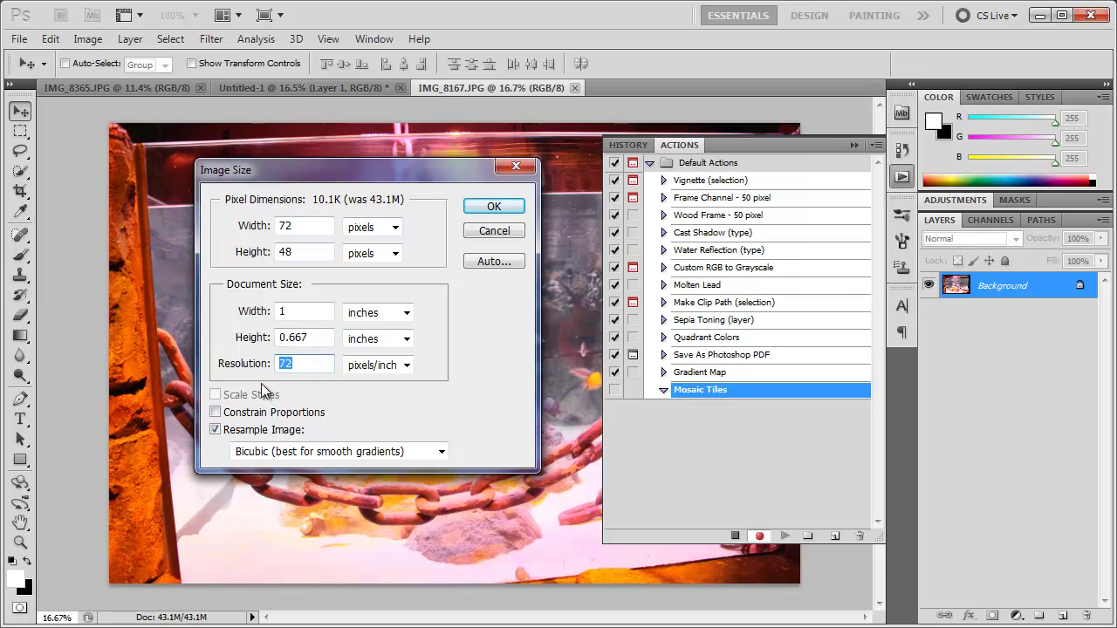
{"action": "type", "text": "300"}
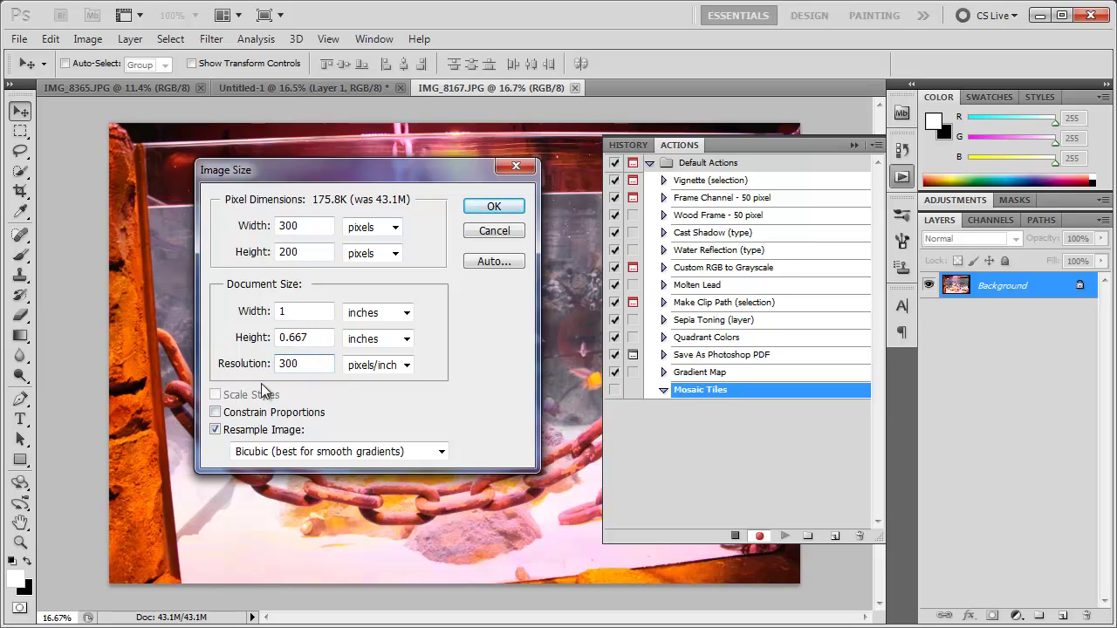
{"action": "left_click", "coordinate": [281, 453]}
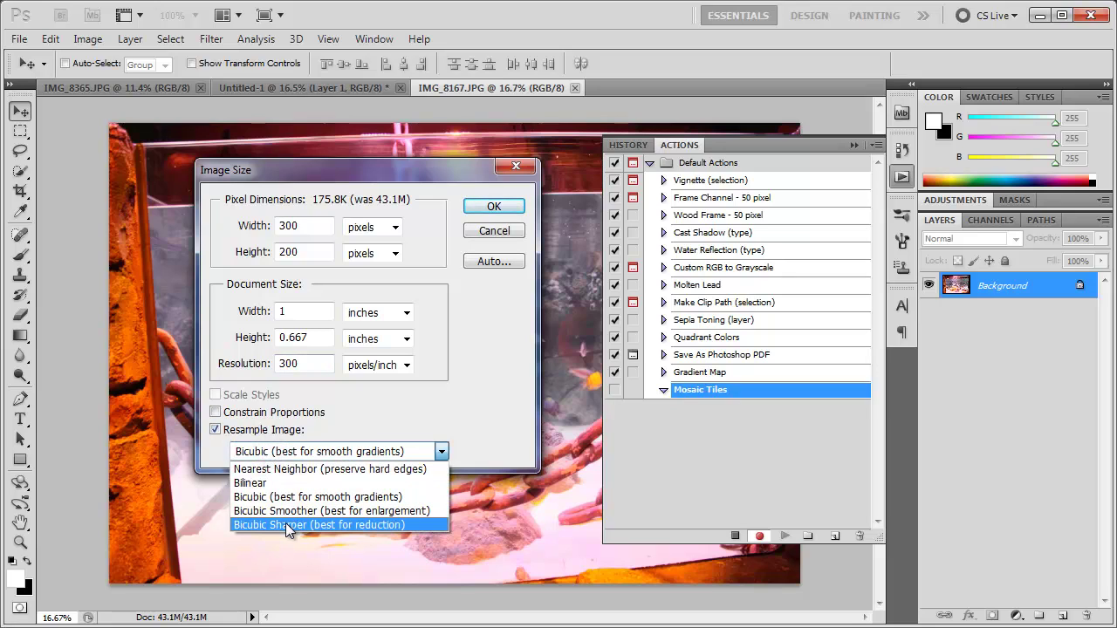
{"action": "left_click", "coordinate": [286, 524]}
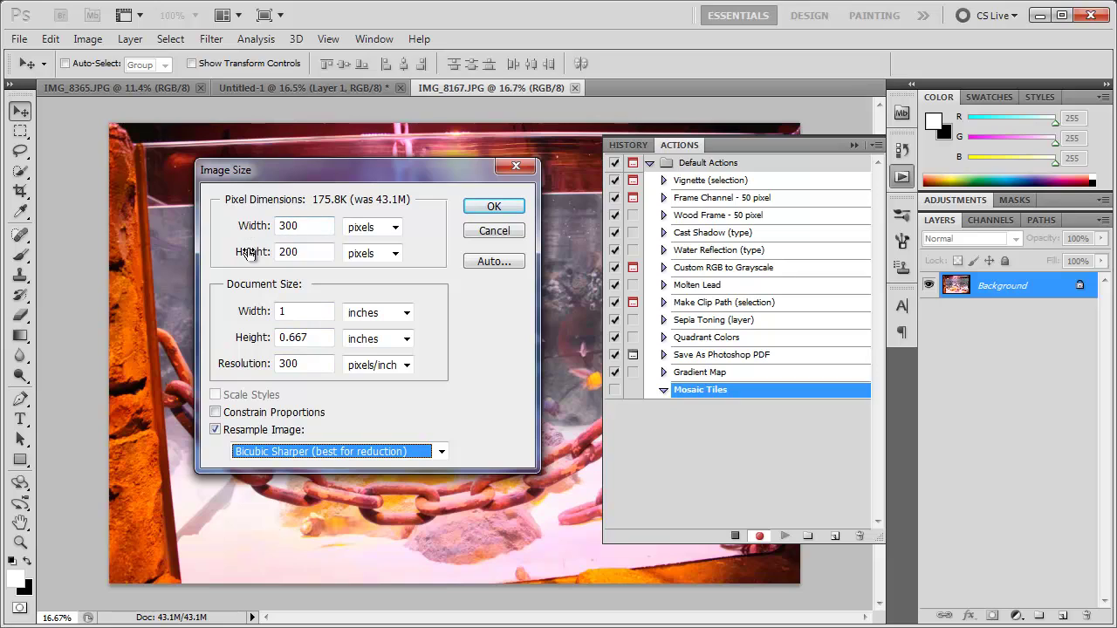
{"action": "left_click", "coordinate": [493, 207]}
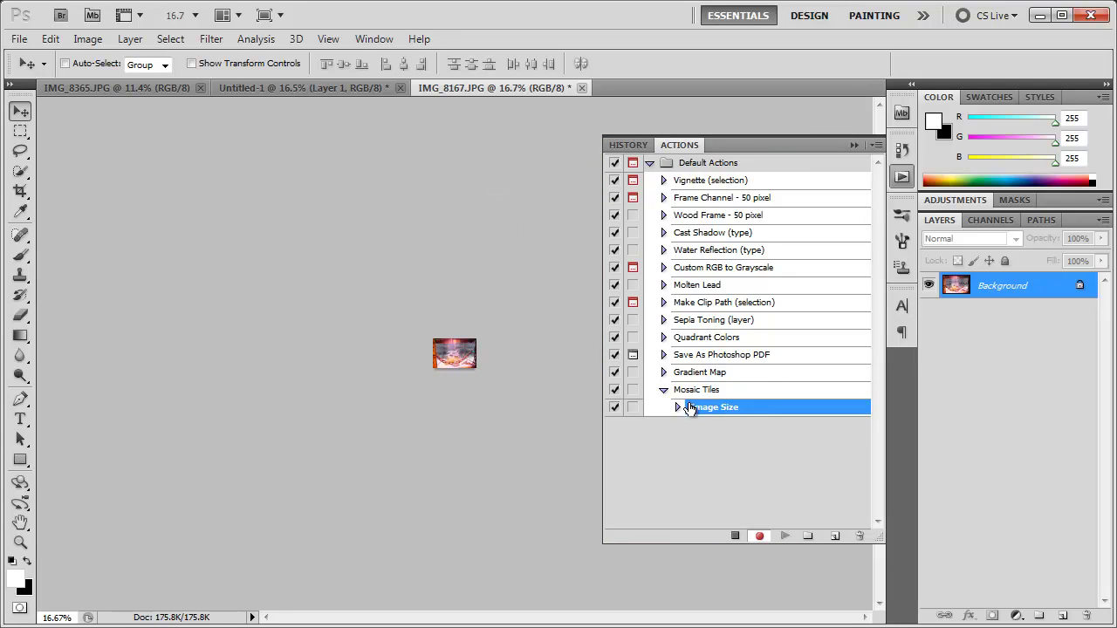
Save the tile as a quality-6 JPEG in Tile Constrained, close it, and stop recording
{"action": "left_click", "coordinate": [677, 408]}
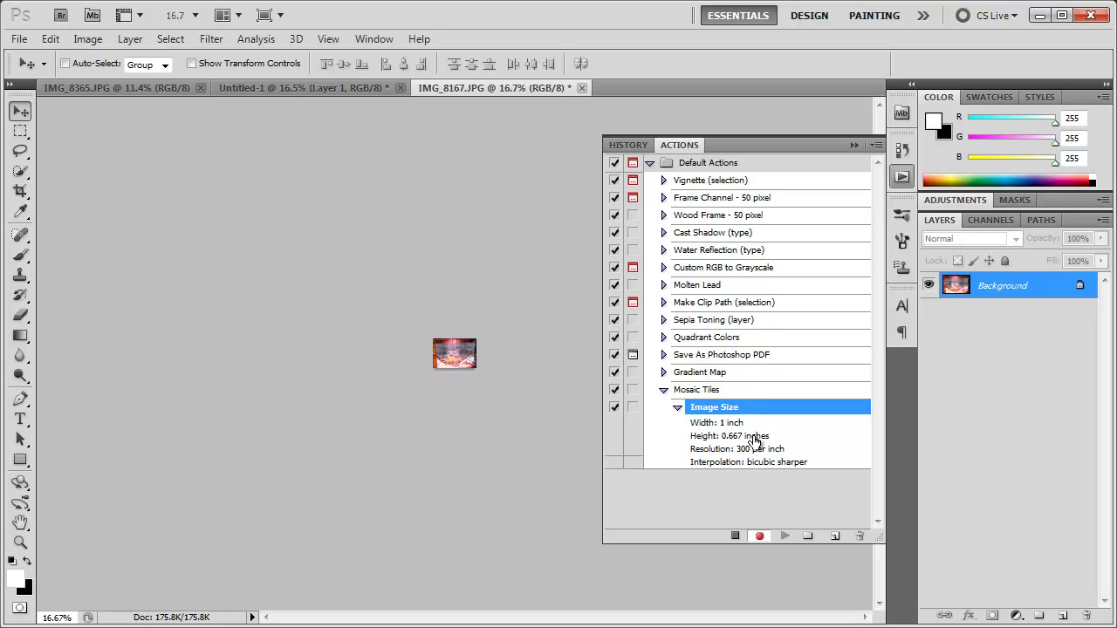
{"action": "left_click", "coordinate": [678, 409]}
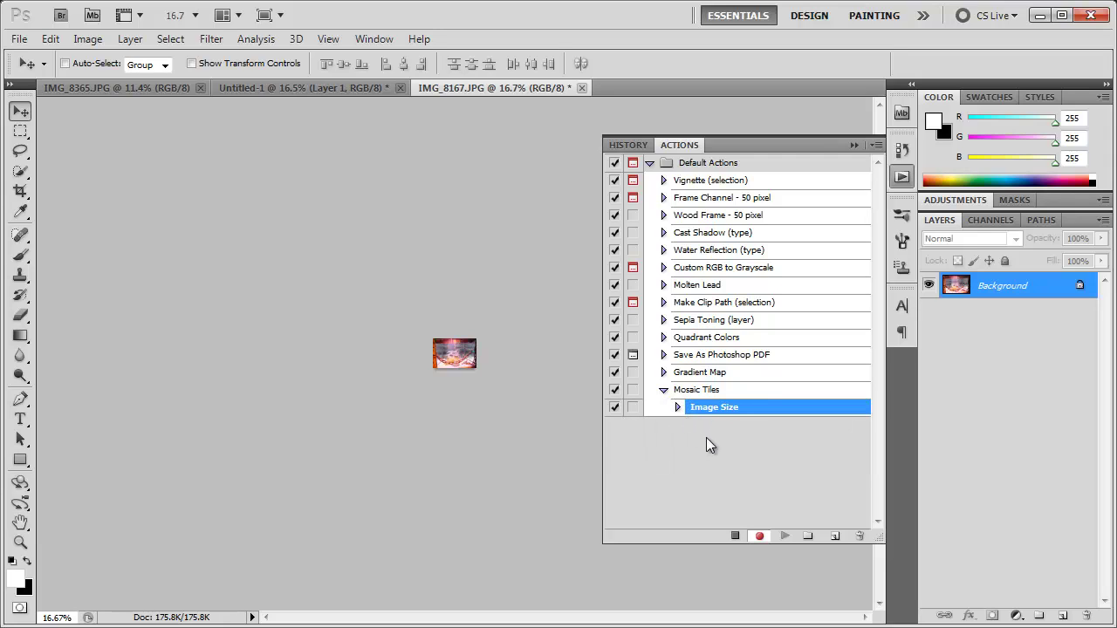
{"action": "left_click", "coordinate": [18, 39]}
{"action": "left_click", "coordinate": [72, 307]}
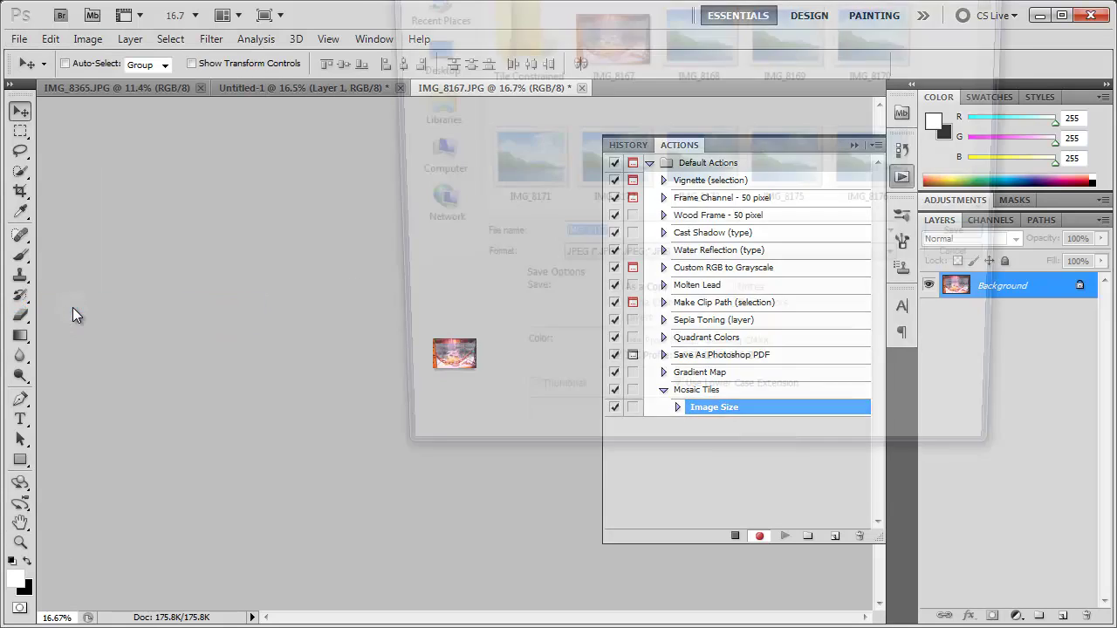
{"action": "left_click_drag", "start_coordinate": [520, 2], "coordinate": [281, 75]}
{"action": "double_click", "coordinate": [274, 188]}
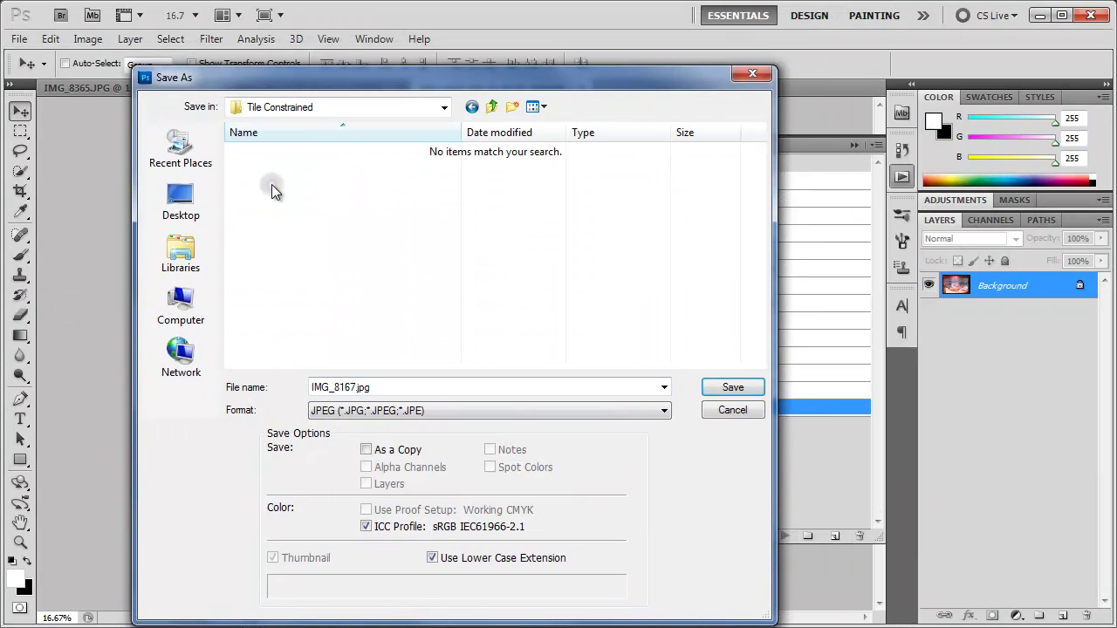
{"action": "key", "text": "Tab"}
{"action": "left_click", "coordinate": [727, 395]}
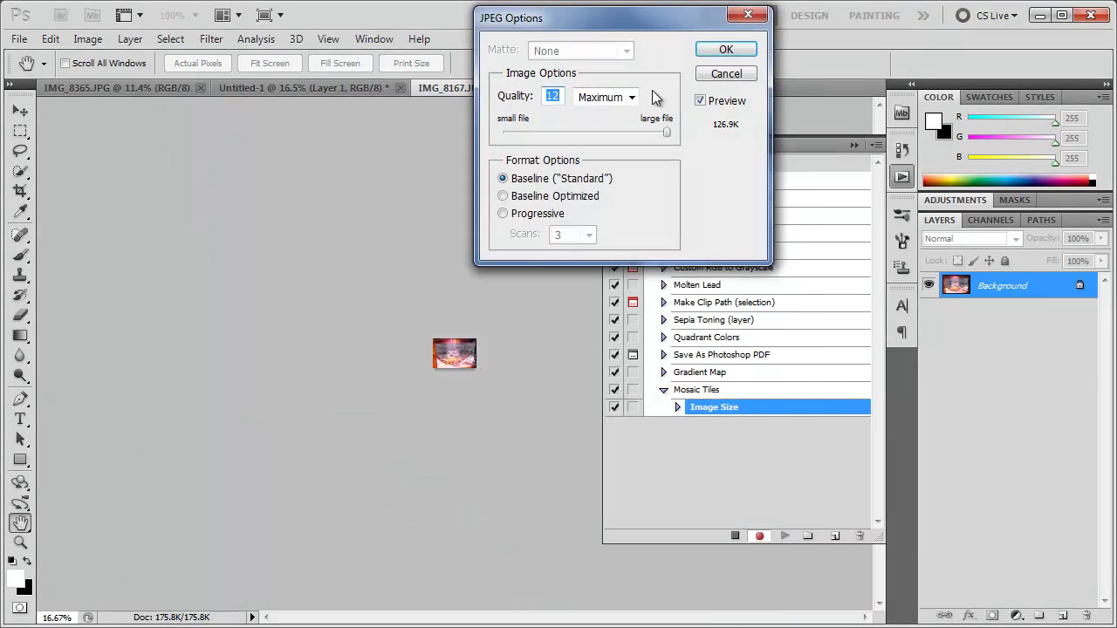
{"action": "left_click_drag", "start_coordinate": [324, 278], "coordinate": [245, 283]}
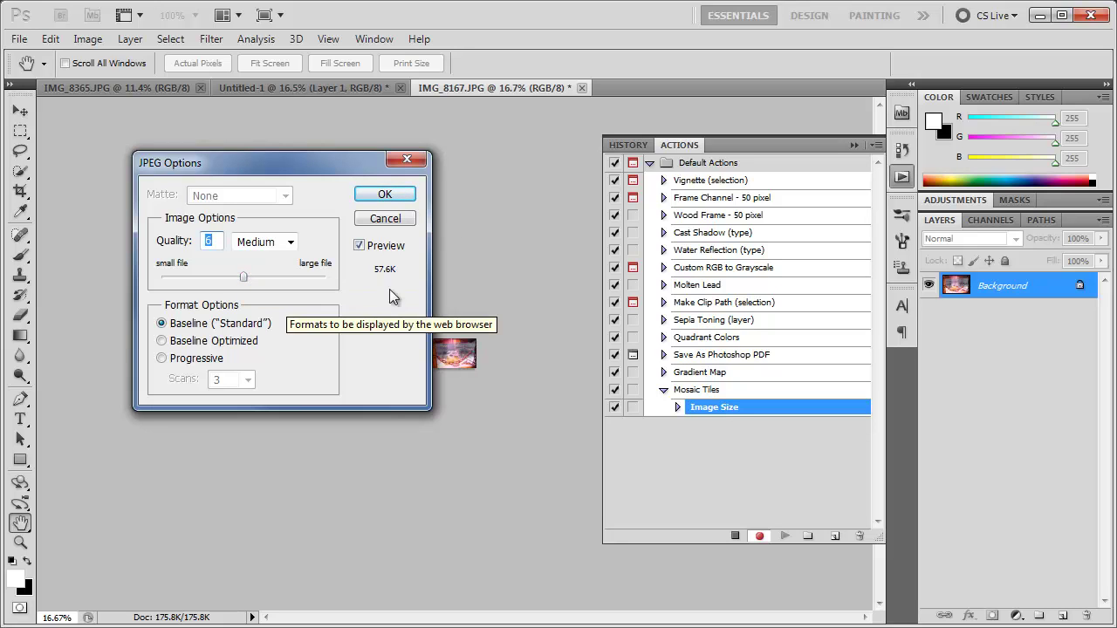
{"action": "left_click", "coordinate": [370, 197]}
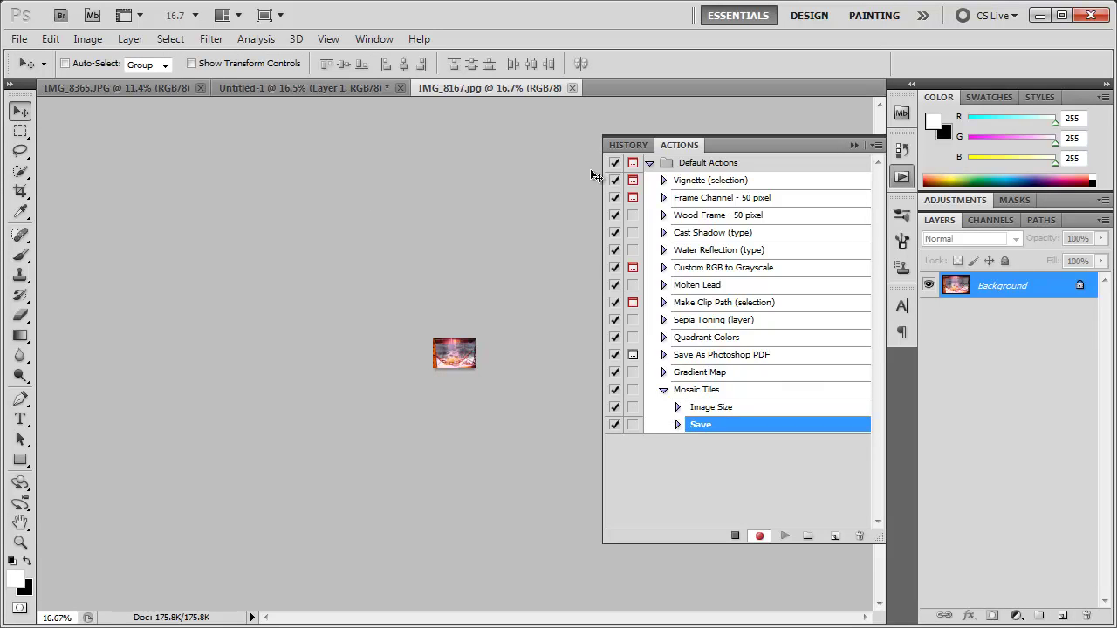
{"action": "left_click", "coordinate": [573, 88]}
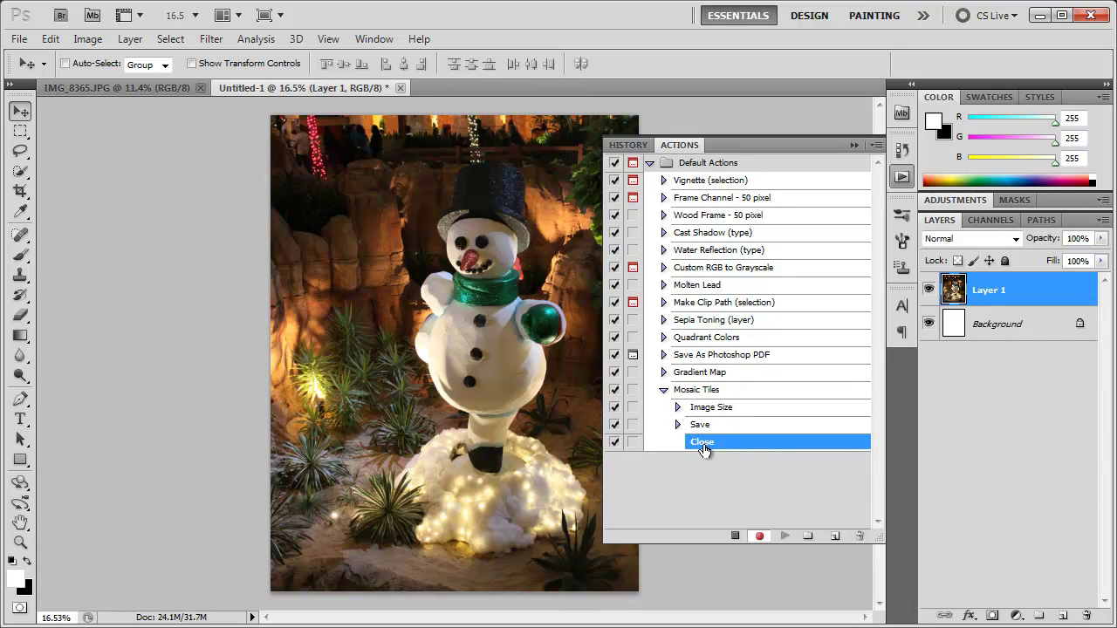
{"action": "left_click", "coordinate": [735, 537]}
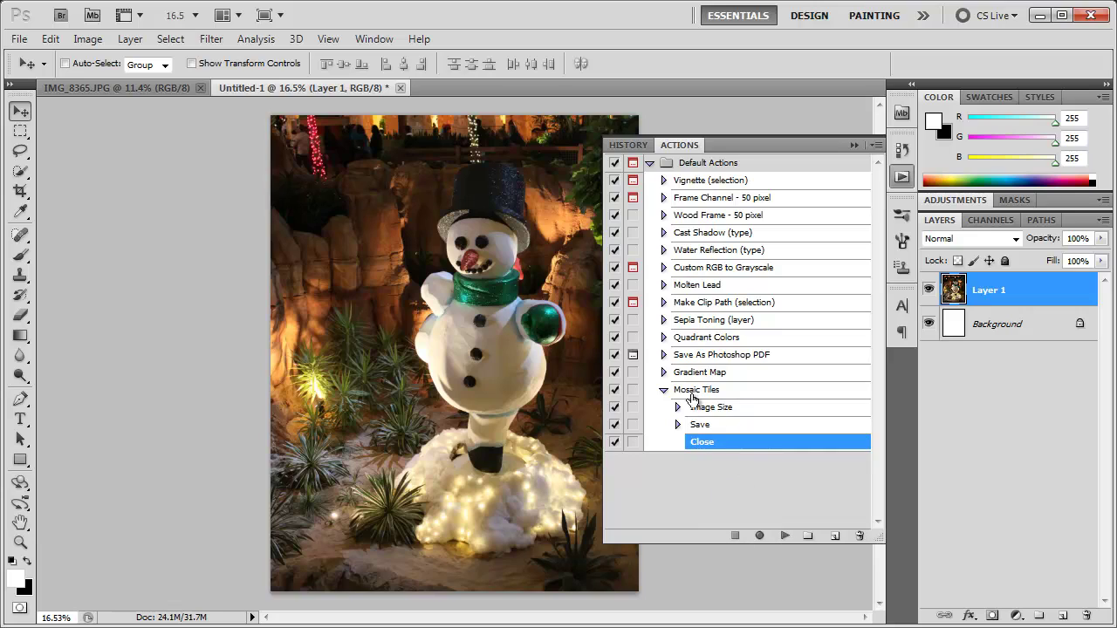
Open the Batch dialog and check the saved IMG_8167 tile in Tile Constrained
{"action": "left_click", "coordinate": [853, 147]}
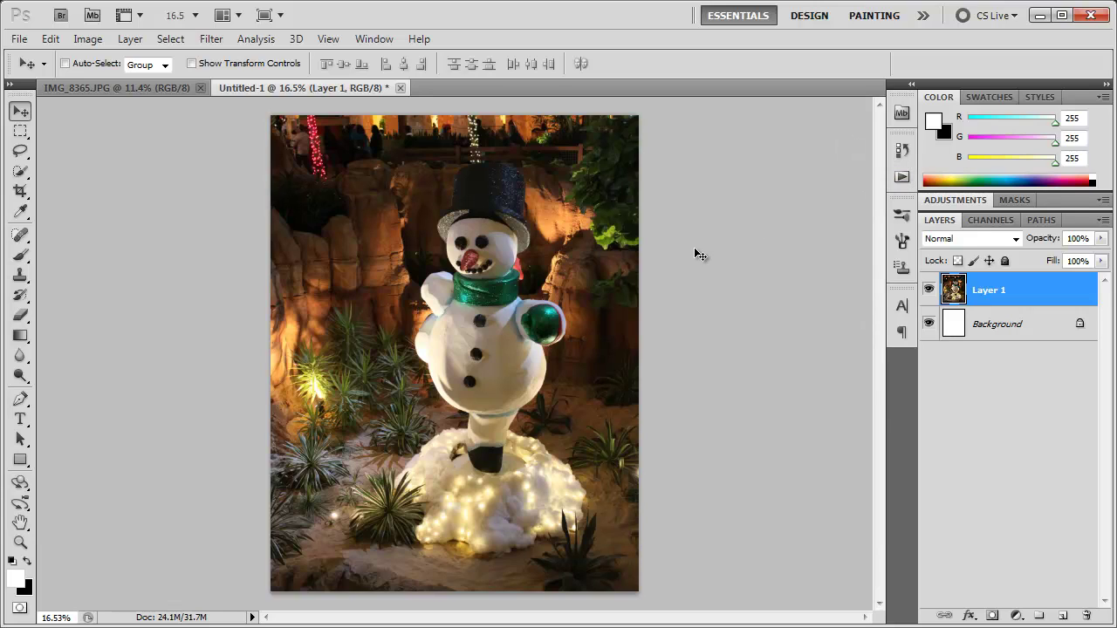
{"action": "left_click", "coordinate": [18, 38]}
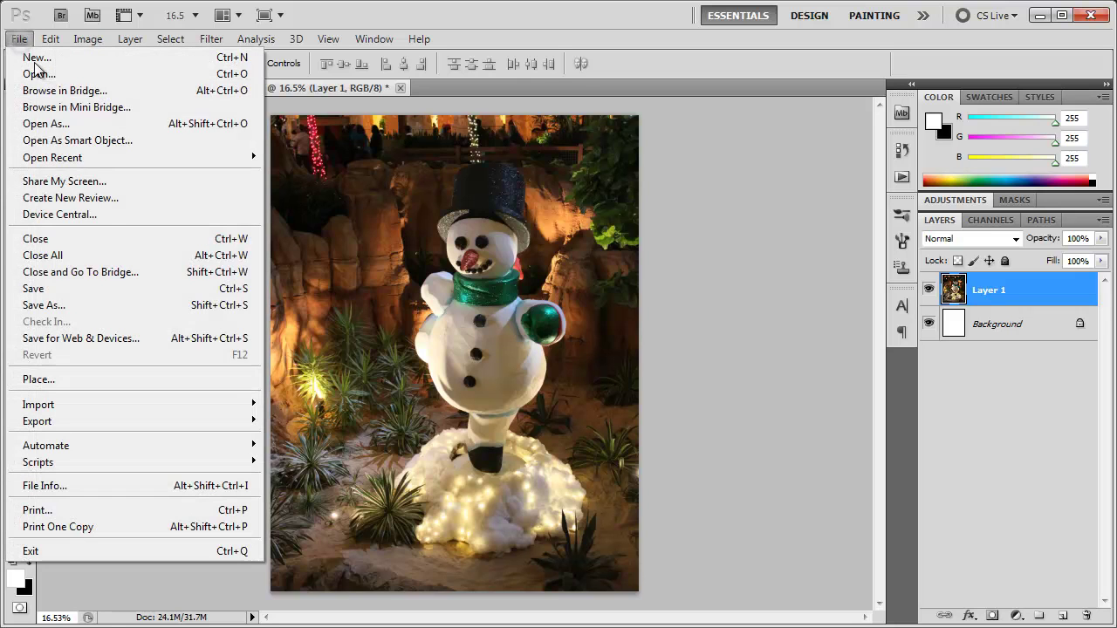
{"action": "mouse_move", "coordinate": [95, 444]}
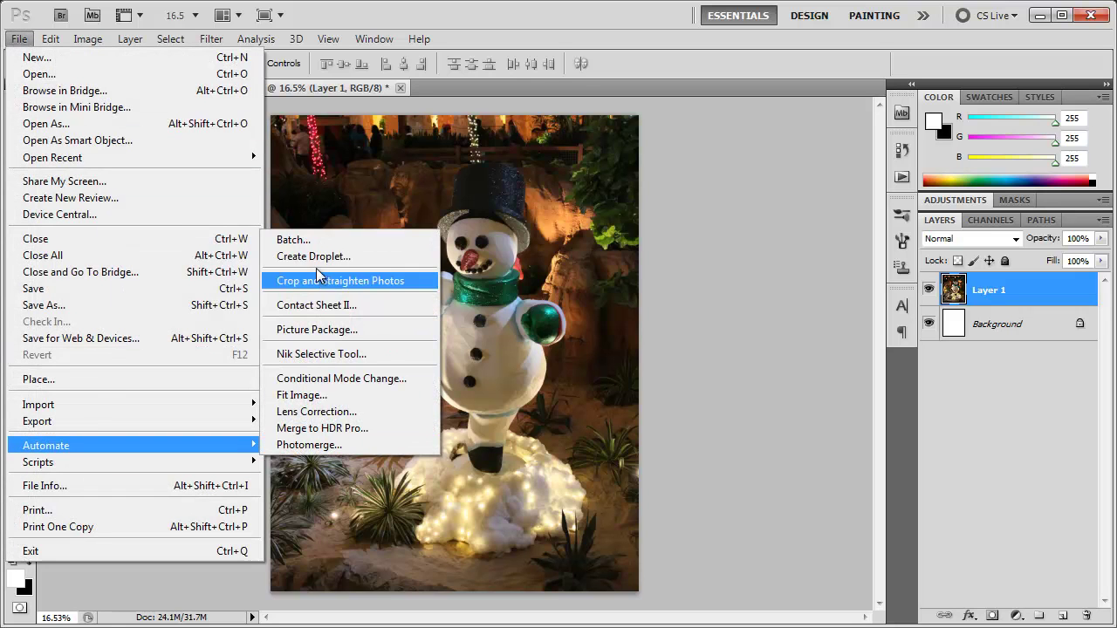
{"action": "left_click", "coordinate": [299, 244]}
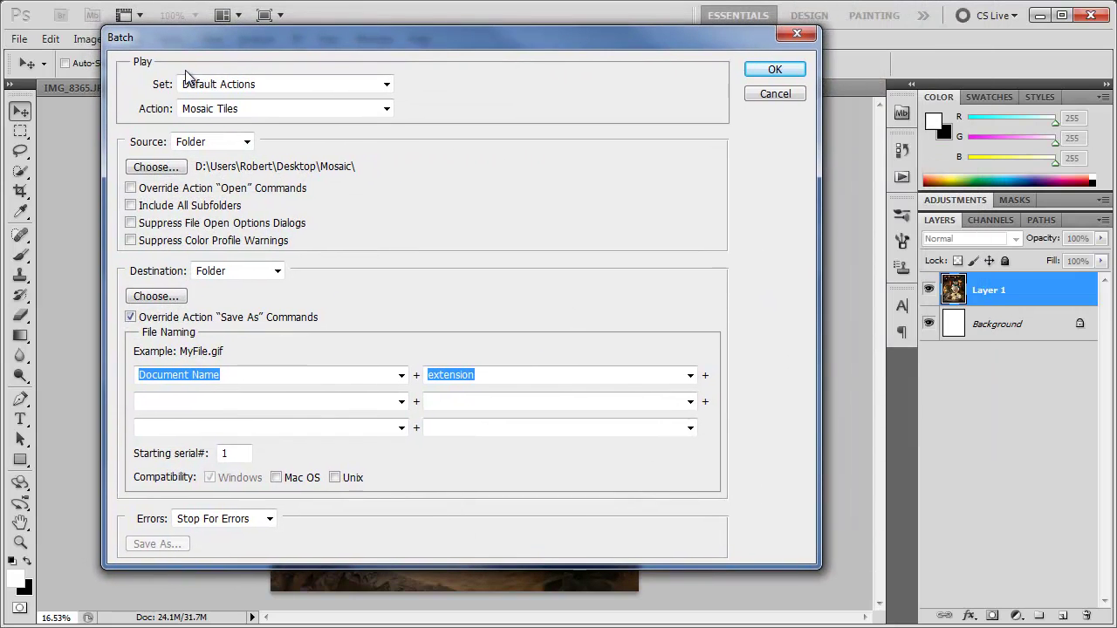
{"action": "key", "text": "alt+Tab"}
{"action": "left_click_drag", "start_coordinate": [386, 76], "coordinate": [478, 93]}
{"action": "double_click", "coordinate": [214, 203]}
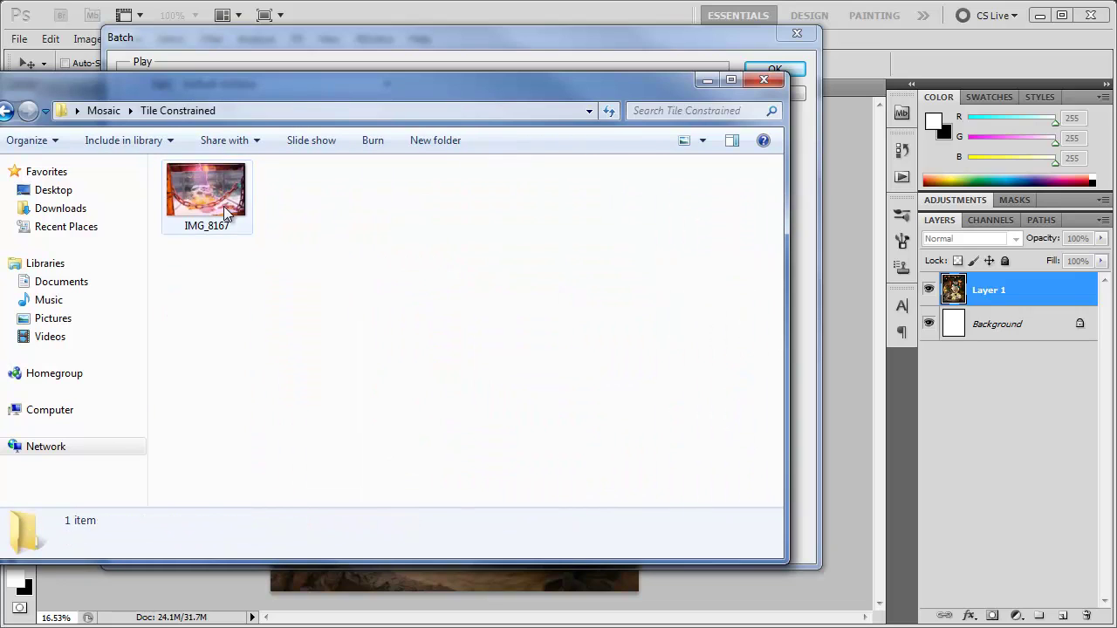
{"action": "left_click", "coordinate": [225, 207]}
{"action": "left_click_drag", "start_coordinate": [330, 92], "coordinate": [0, 75]}
{"action": "left_click", "coordinate": [165, 154]}
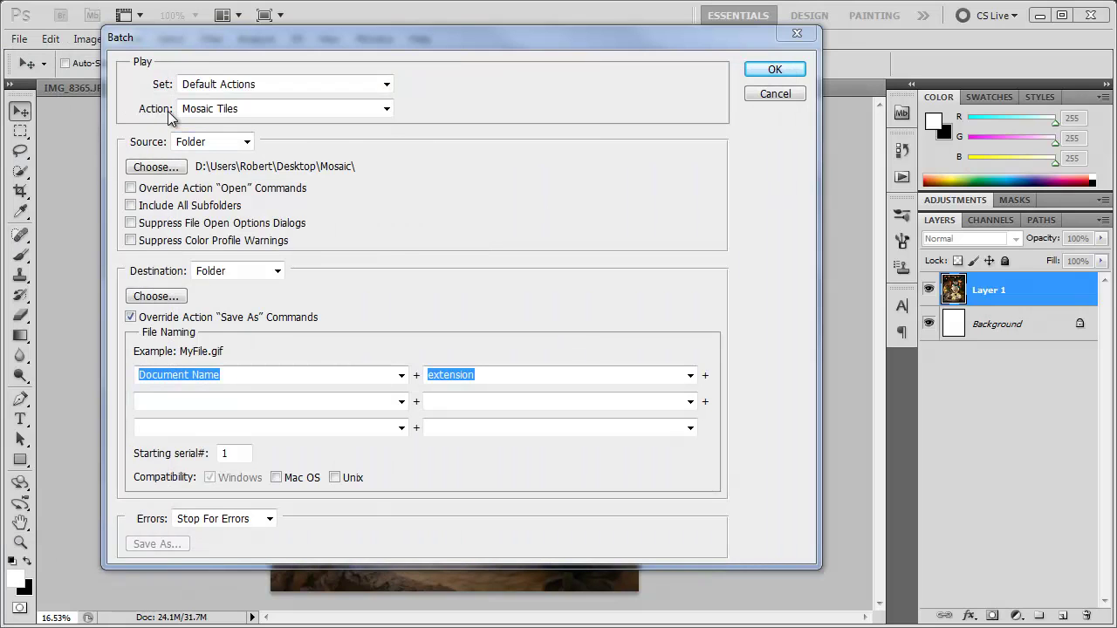
Run the batch with action Mosaic Tiles and destination folder Tile Constrained
{"action": "left_click", "coordinate": [234, 109]}
{"action": "left_click", "coordinate": [207, 294]}
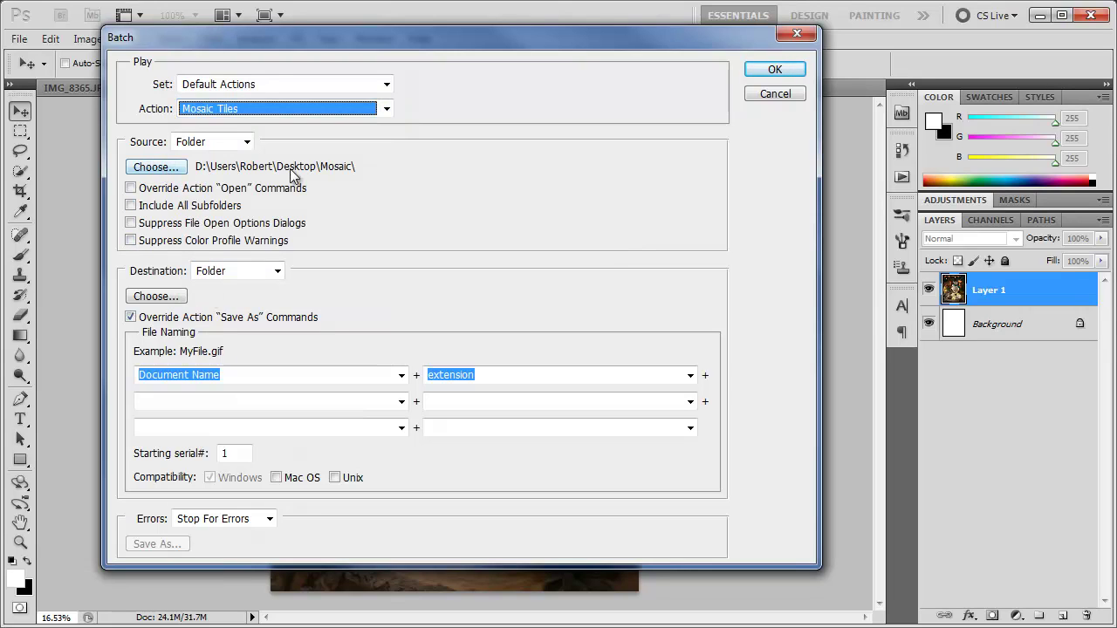
{"action": "left_click", "coordinate": [158, 296]}
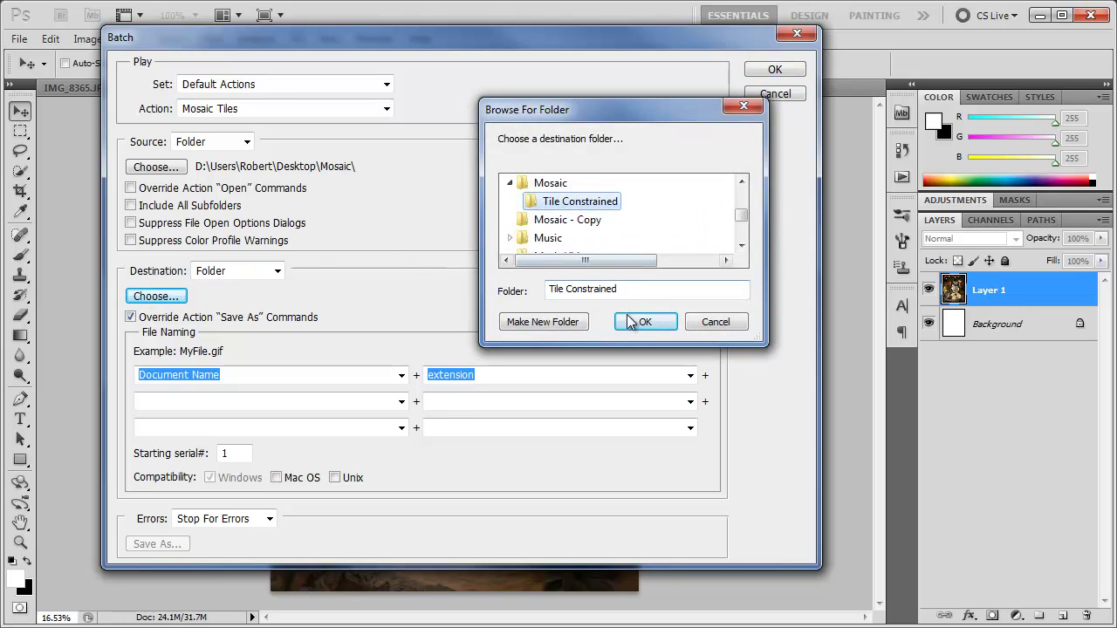
{"action": "left_click", "coordinate": [637, 322]}
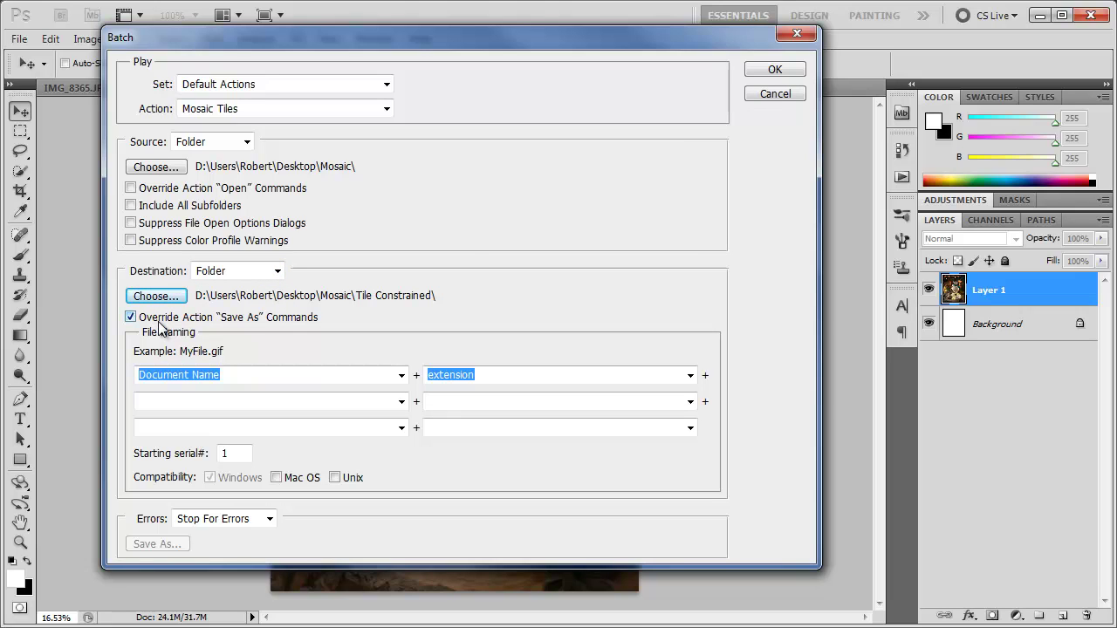
{"action": "left_click", "coordinate": [774, 70]}
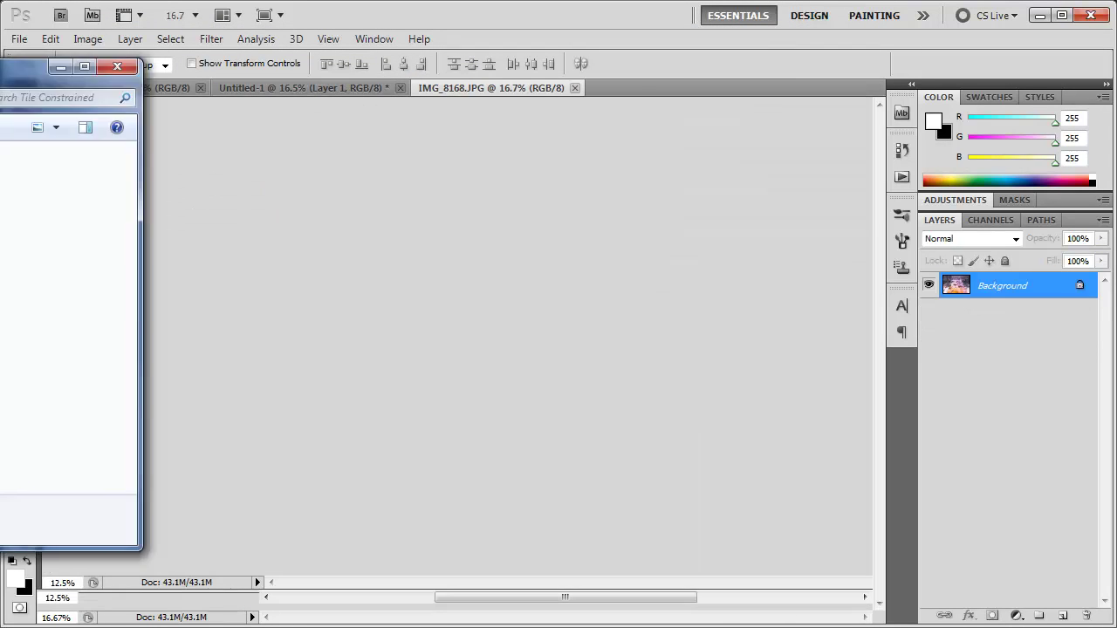
Watch Tile Constrained fill to 200 tiles, then move Explorer aside to reveal the snowman
{"action": "left_click_drag", "start_coordinate": [0, 107], "coordinate": [650, 107]}
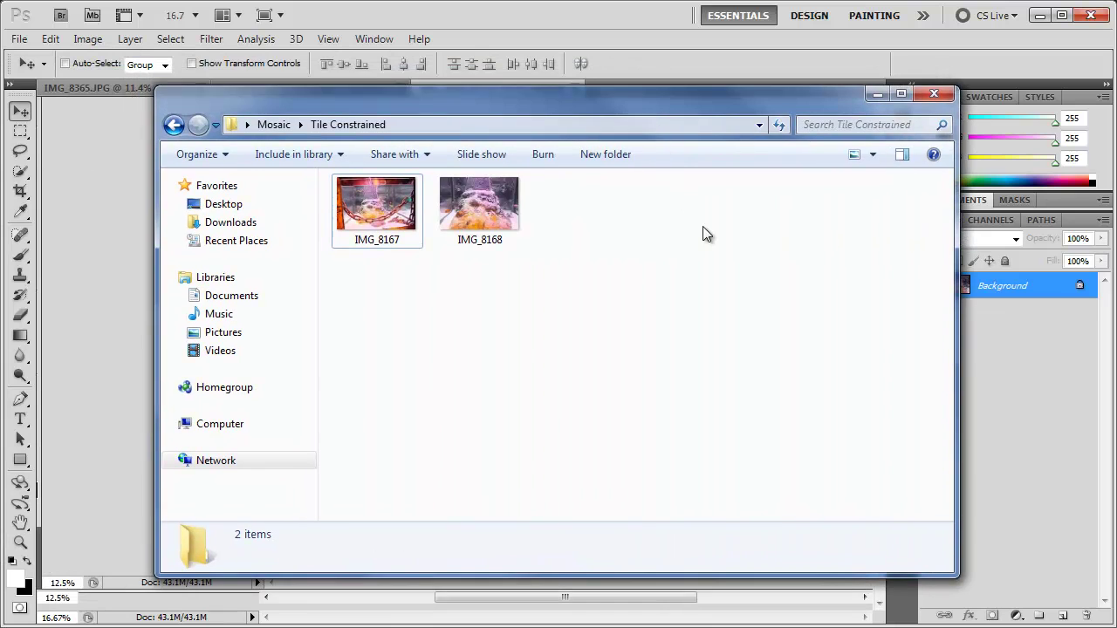
{"action": "left_click", "coordinate": [480, 217]}
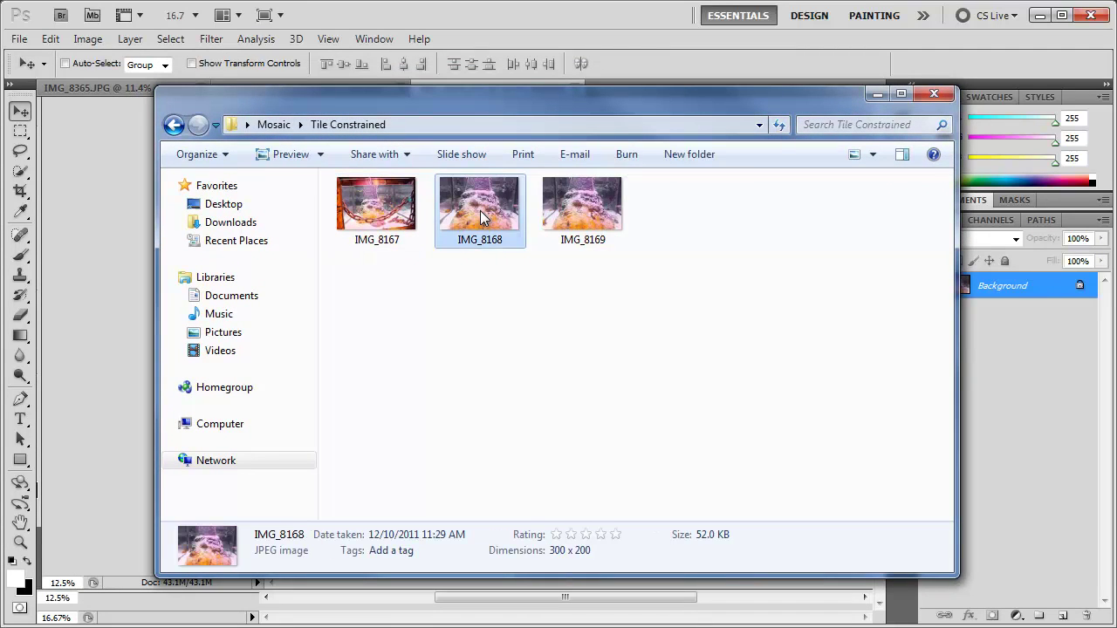
{"action": "left_click", "coordinate": [578, 214]}
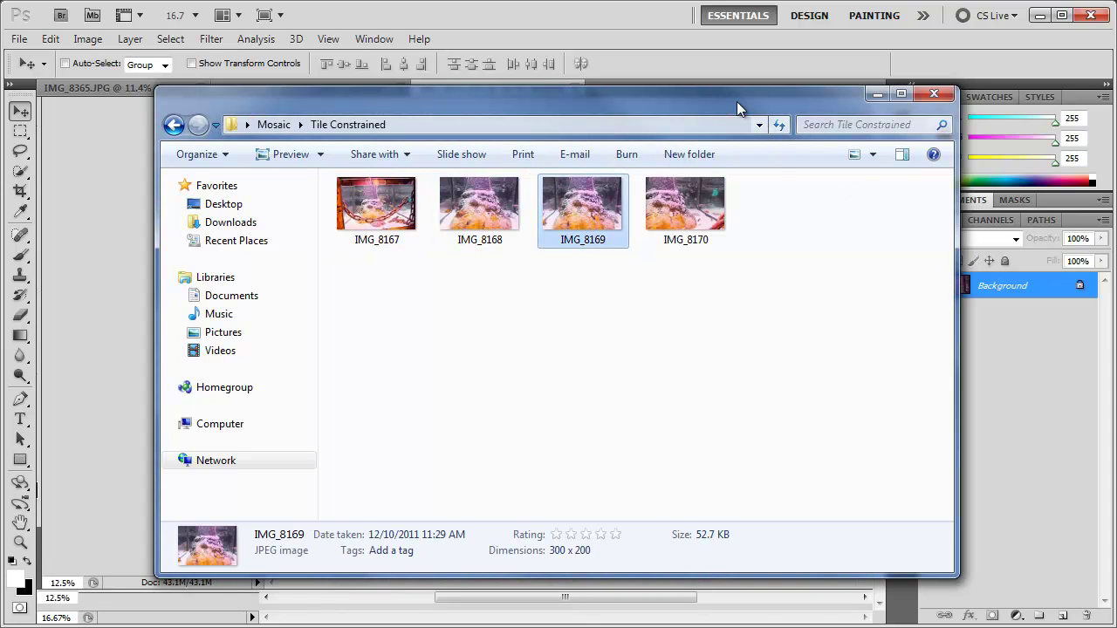
{"action": "left_click_drag", "start_coordinate": [737, 101], "coordinate": [690, 100]}
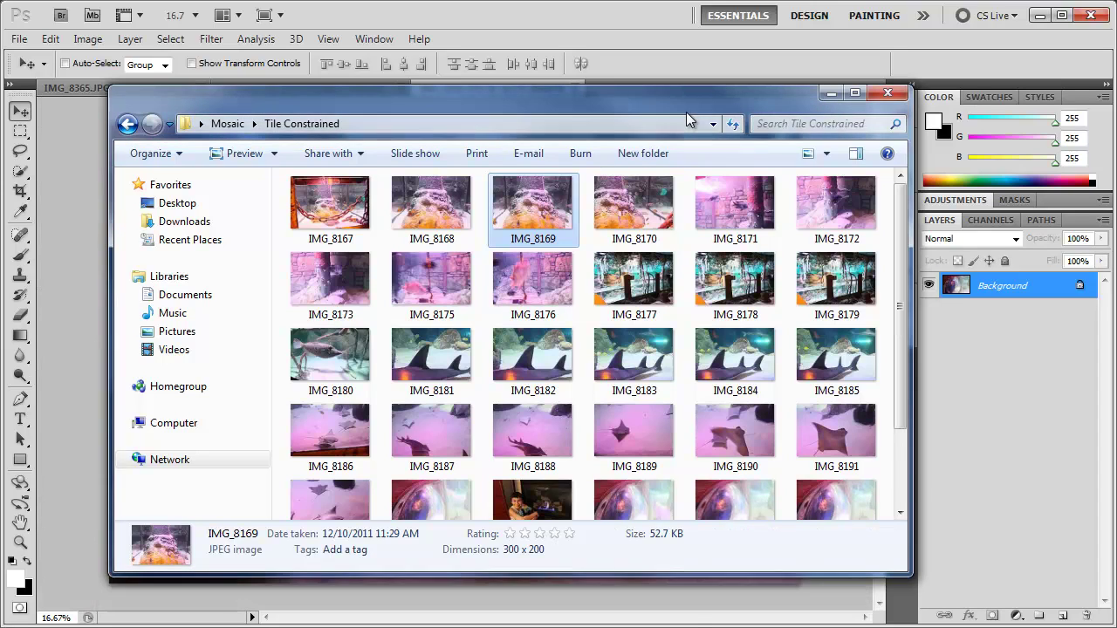
{"action": "scroll", "coordinate": [904, 319], "scroll_direction": "down", "scroll_amount": 1}
{"action": "scroll", "coordinate": [904, 319], "scroll_direction": "down", "scroll_amount": 1}
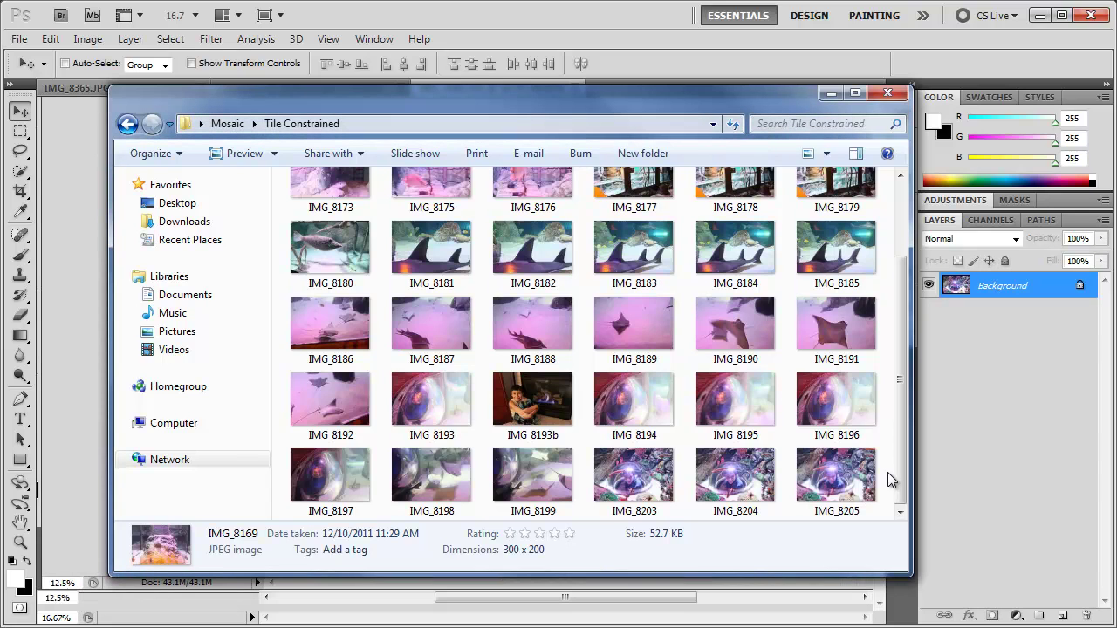
{"action": "scroll", "coordinate": [888, 472], "scroll_direction": "down", "scroll_amount": 2}
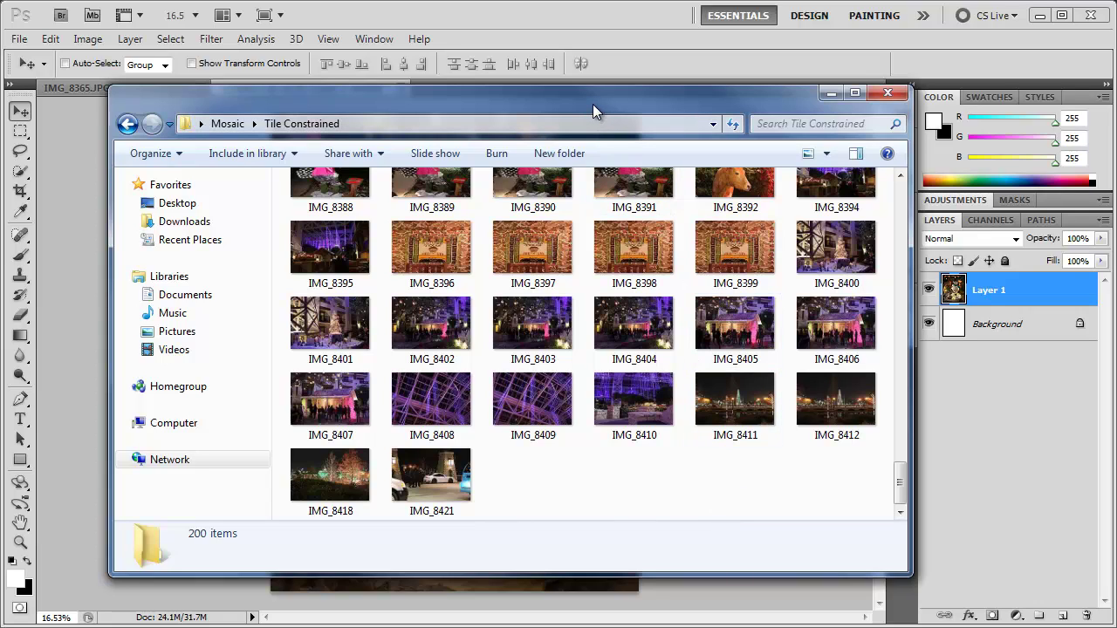
{"action": "left_click_drag", "start_coordinate": [622, 105], "coordinate": [5, 89]}
Bring the snowman Untitled-1 document forward and show the File > Automate submenu
{"action": "left_click", "coordinate": [622, 107]}
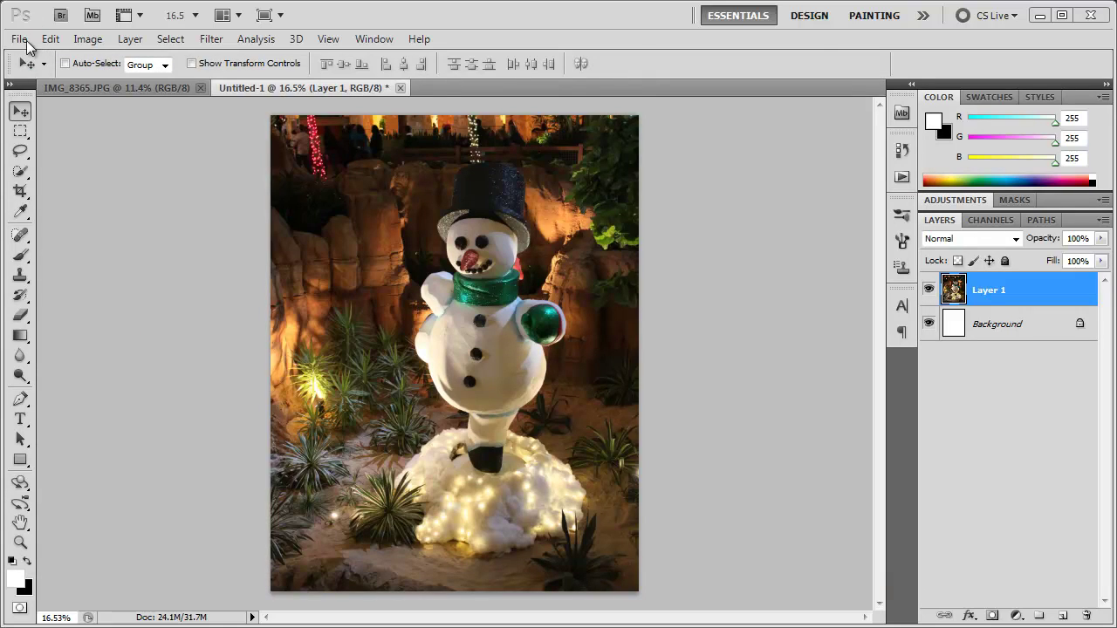
{"action": "left_click", "coordinate": [19, 38]}
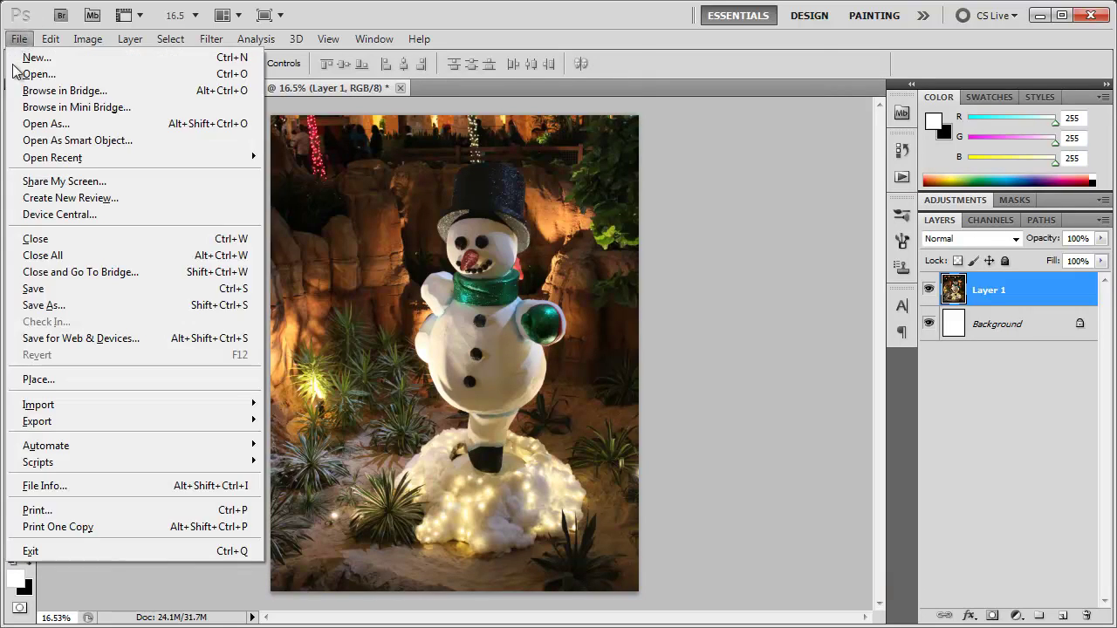
{"action": "mouse_move", "coordinate": [94, 447]}
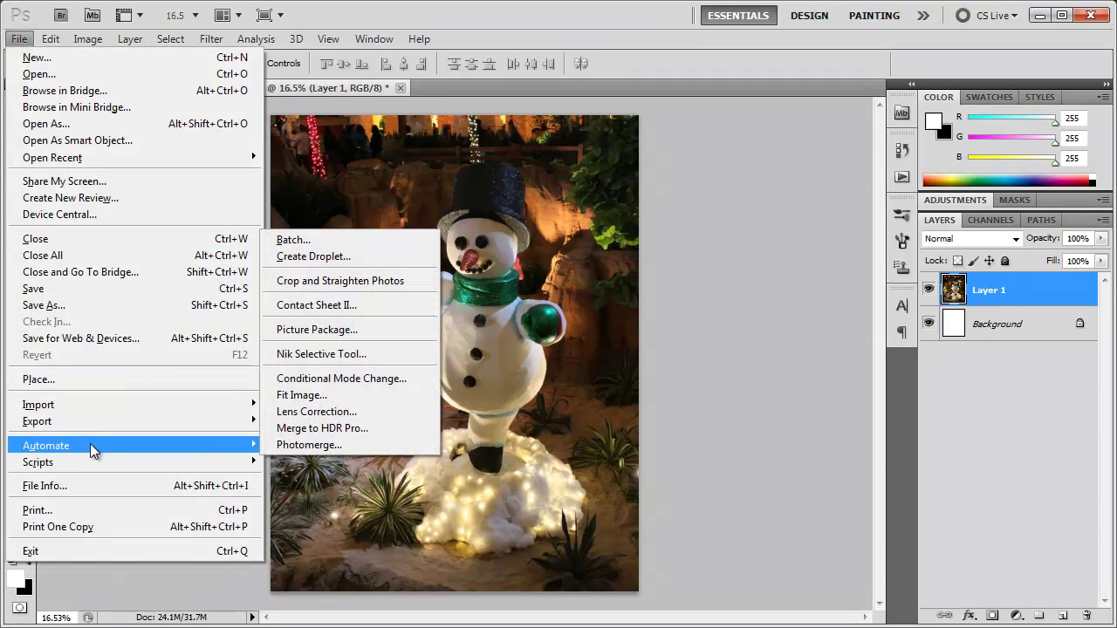
Open Contact Sheet II and choose Tile Constrained as the source folder
{"action": "left_click", "coordinate": [334, 306]}
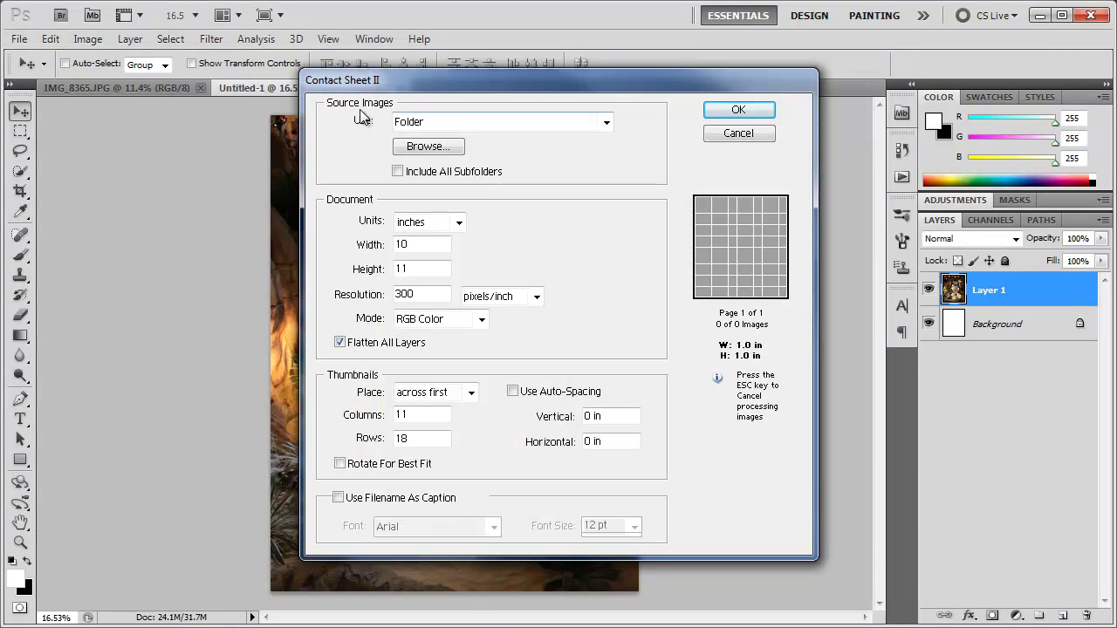
{"action": "left_click", "coordinate": [447, 148]}
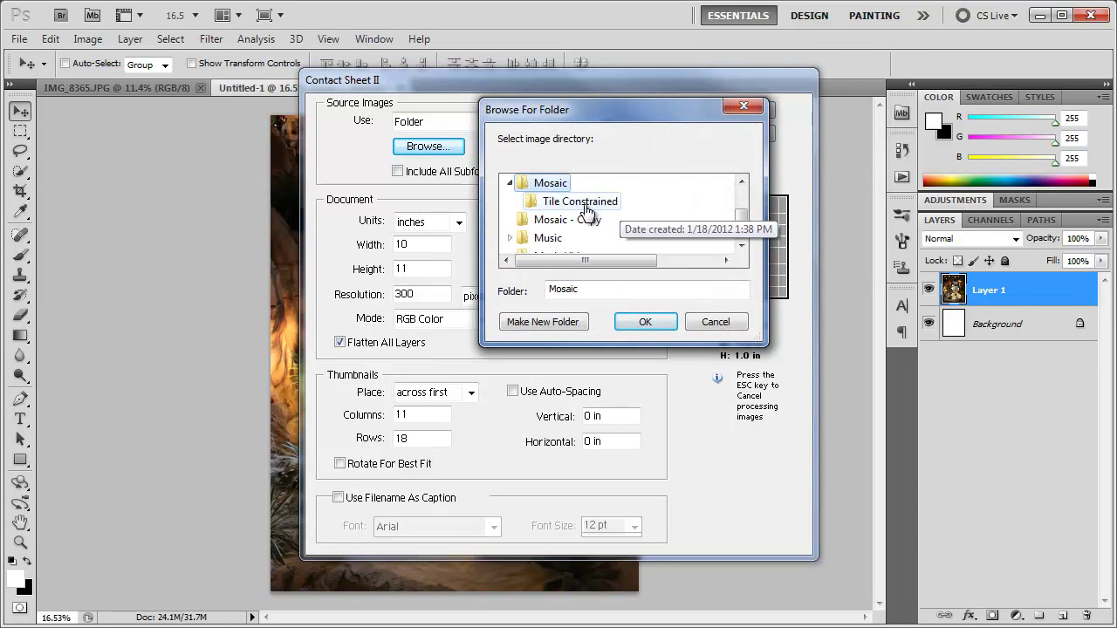
{"action": "left_click", "coordinate": [585, 206]}
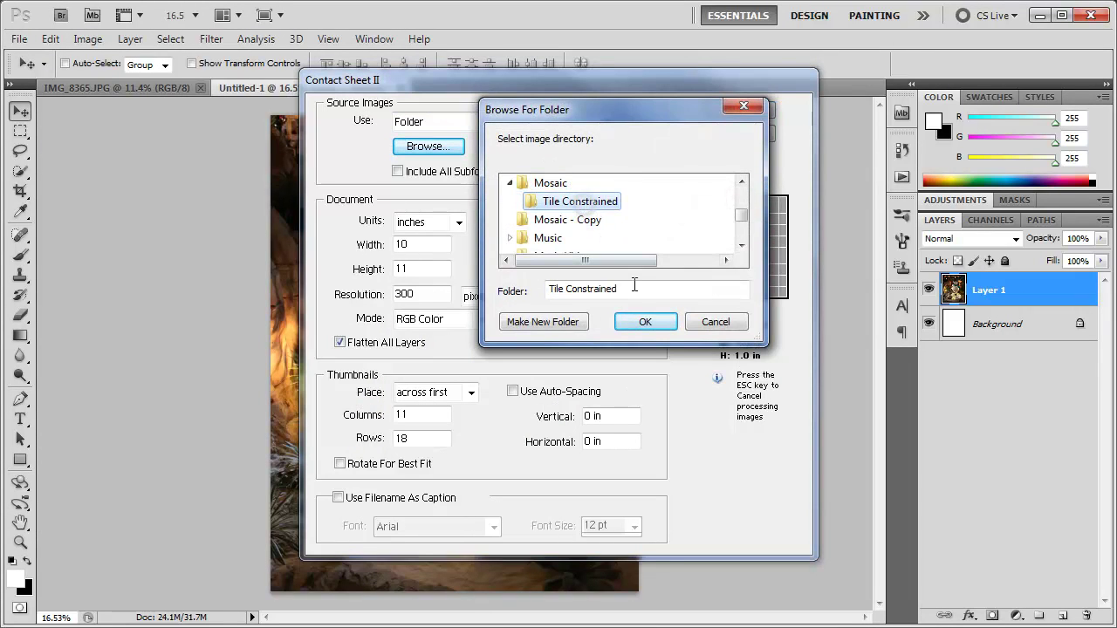
{"action": "left_click", "coordinate": [646, 323]}
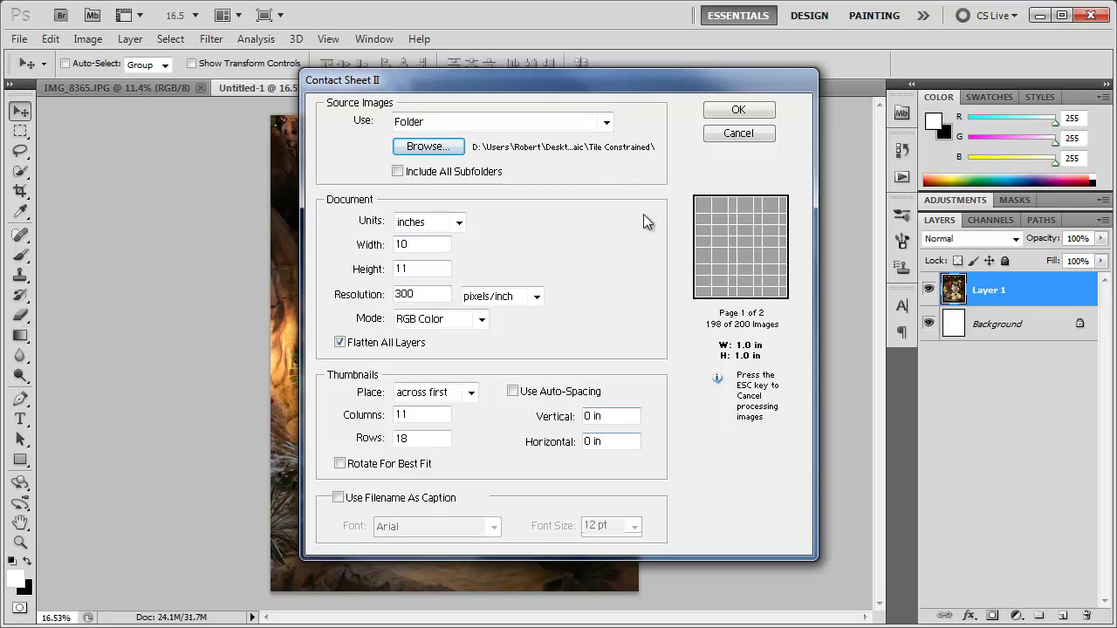
Run Contact Sheet II to build ContactSheet-001 and ContactSheet-002 from the tile photos
{"action": "left_click", "coordinate": [731, 119]}
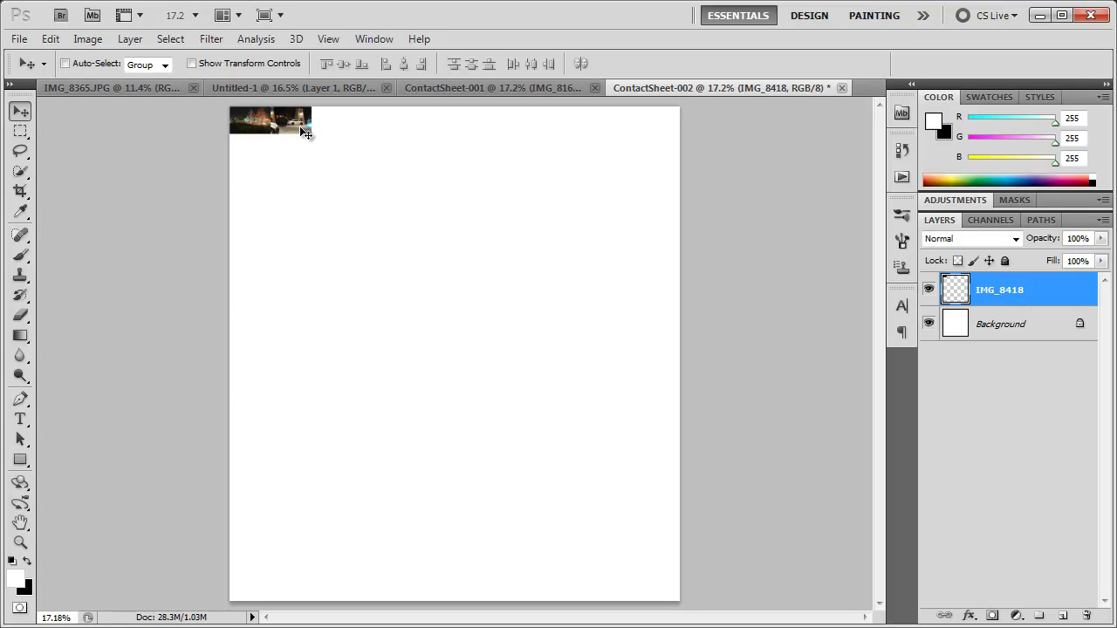
In ContactSheet-001, nudge the IMG_8418 thumbnail slightly to the right
{"action": "left_click", "coordinate": [491, 90]}
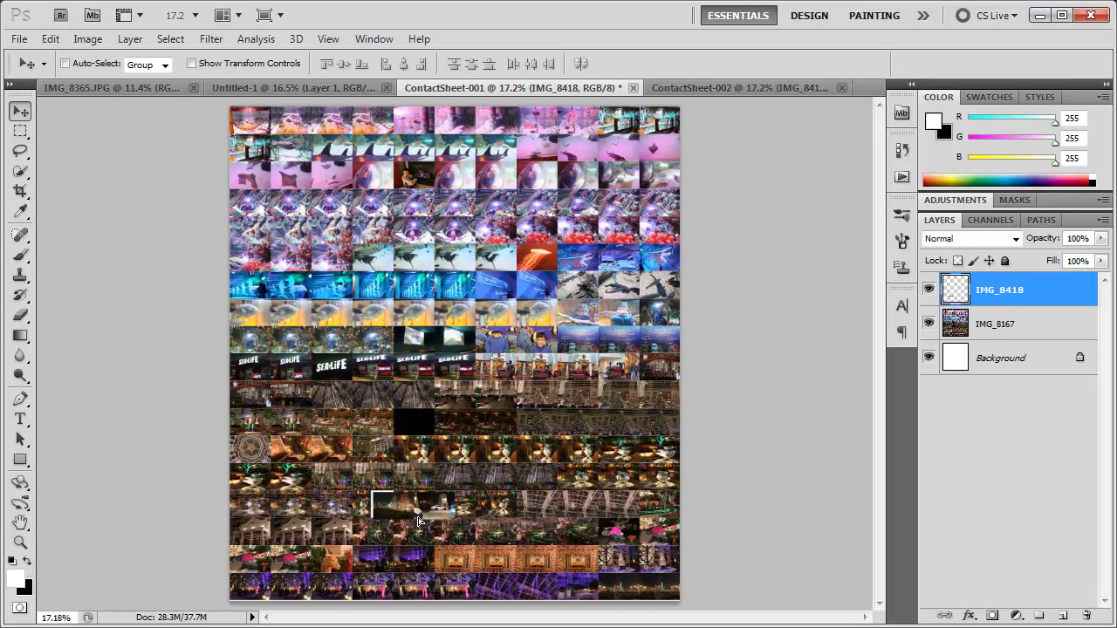
{"action": "scroll", "coordinate": [354, 527], "scroll_direction": "up", "scroll_amount": 2}
{"action": "scroll", "coordinate": [354, 528], "scroll_direction": "up", "scroll_amount": 3}
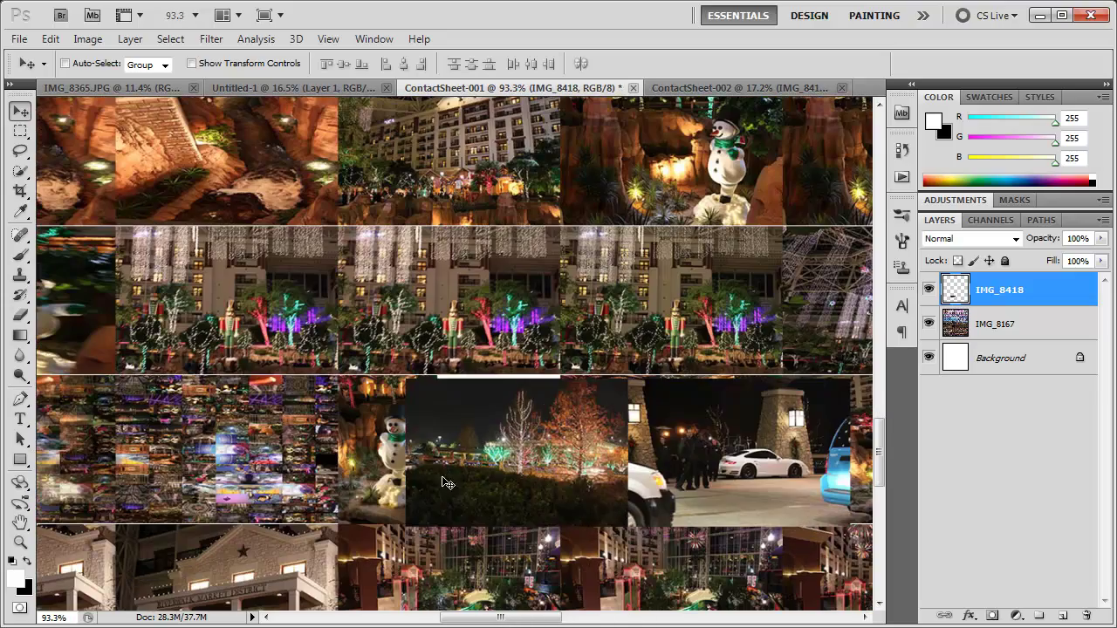
{"action": "left_click_drag", "start_coordinate": [447, 478], "coordinate": [472, 477]}
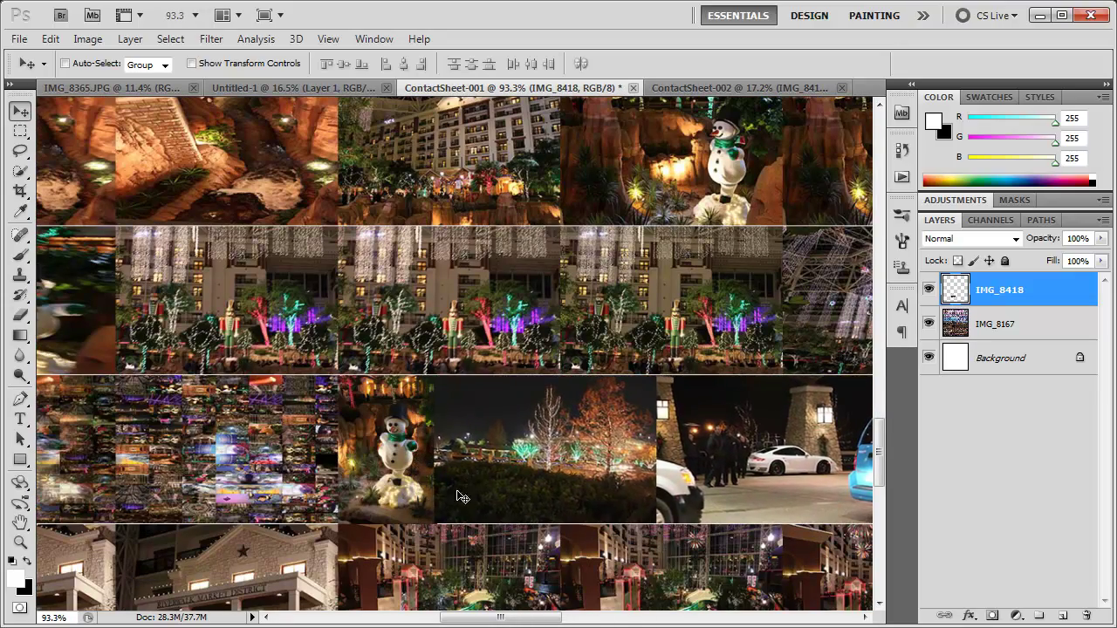
{"action": "scroll", "coordinate": [469, 547], "scroll_direction": "down", "scroll_amount": 4}
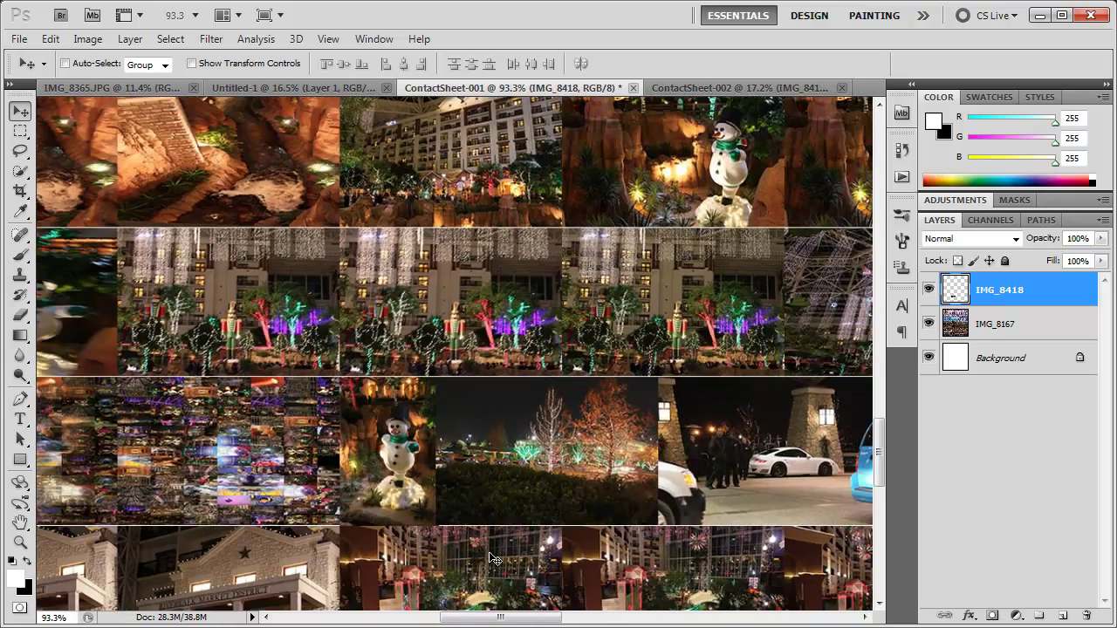
{"action": "scroll", "coordinate": [597, 552], "scroll_direction": "up", "scroll_amount": 4}
{"action": "scroll", "coordinate": [296, 407], "scroll_direction": "down", "scroll_amount": 4}
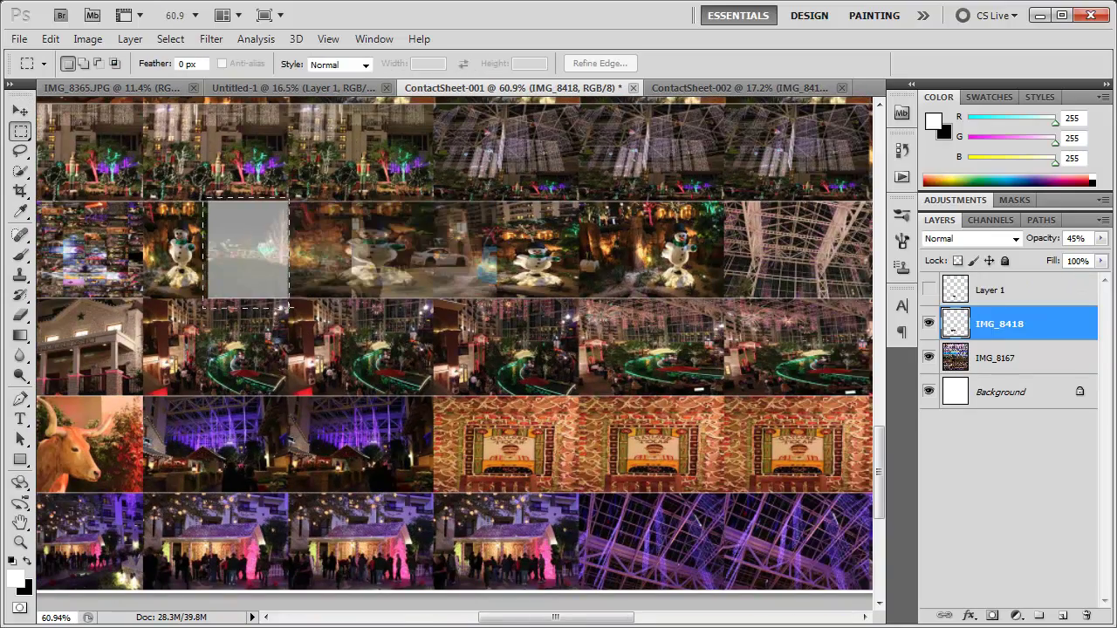
Clear the ghosted images around the grey thumbnail and raise the layer opacity to 97%
{"action": "left_click_drag", "start_coordinate": [289, 307], "coordinate": [290, 308]}
{"action": "key", "text": "ctrl+shift+i"}
{"action": "key", "text": "Delete"}
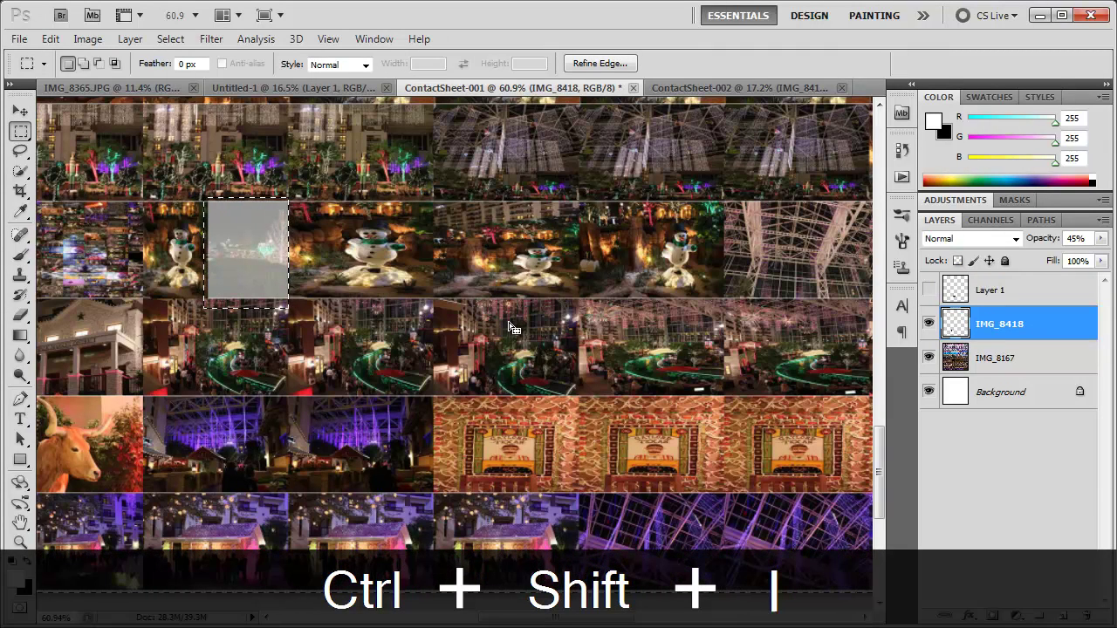
{"action": "key", "text": "ctrl+d"}
{"action": "left_click_drag", "start_coordinate": [1041, 242], "coordinate": [1027, 253]}
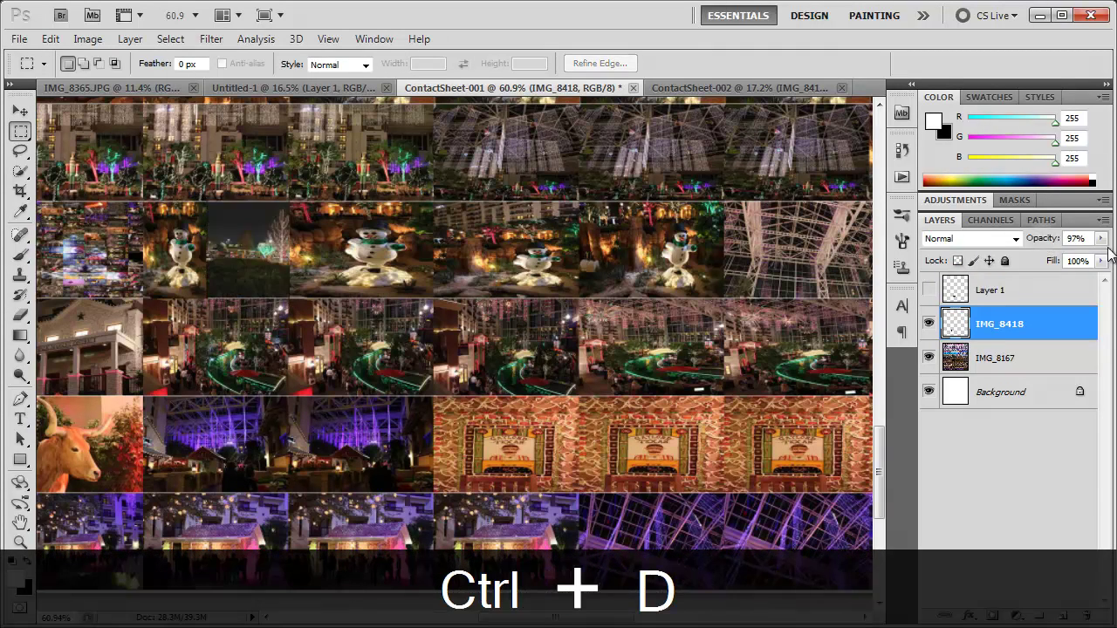
Delete the empty hidden Layer 1 from ContactSheet-001
{"action": "left_click_drag", "start_coordinate": [392, 228], "coordinate": [452, 251]}
{"action": "left_click", "coordinate": [1023, 292]}
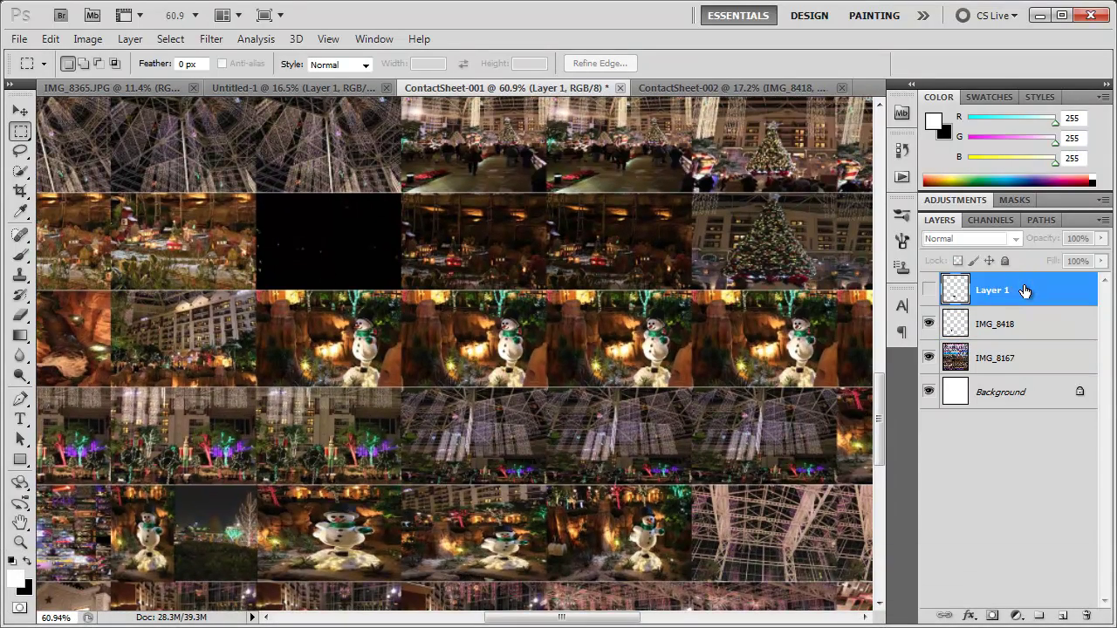
{"action": "key", "text": "Delete"}
{"action": "scroll", "coordinate": [331, 219], "scroll_direction": "down", "scroll_amount": 5}
{"action": "scroll", "coordinate": [255, 218], "scroll_direction": "up", "scroll_amount": 1}
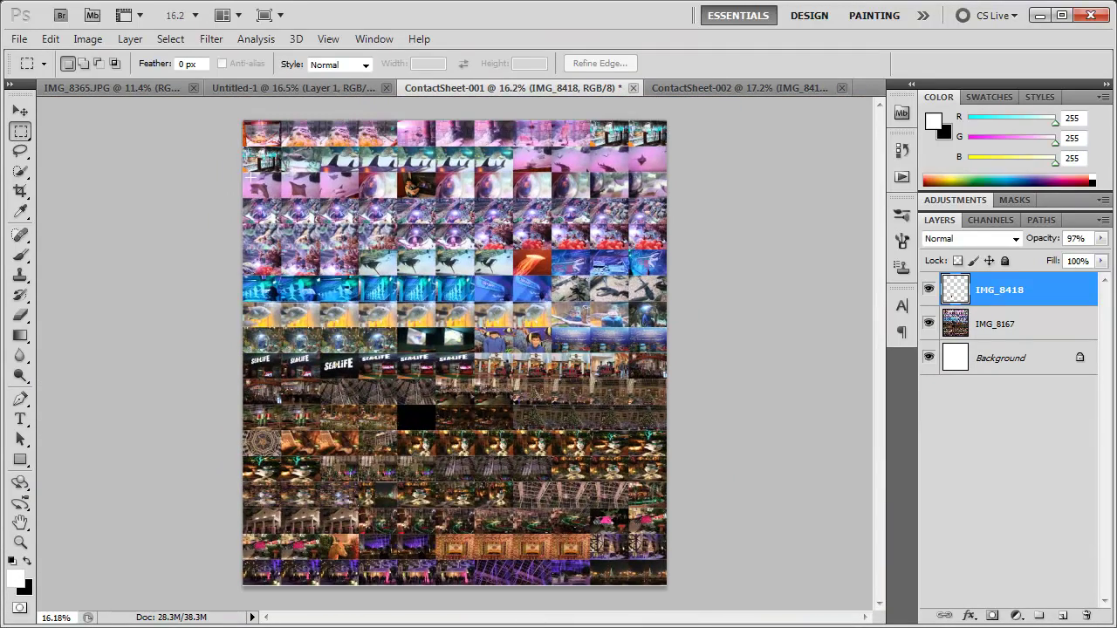
Merge the IMG_8418 and IMG_8167 layers and drop the result onto the snowman Untitled-1 canvas
{"action": "left_click", "coordinate": [14, 114]}
{"action": "left_click", "coordinate": [983, 322], "text": "ctrl"}
{"action": "key", "text": "ctrl+e"}
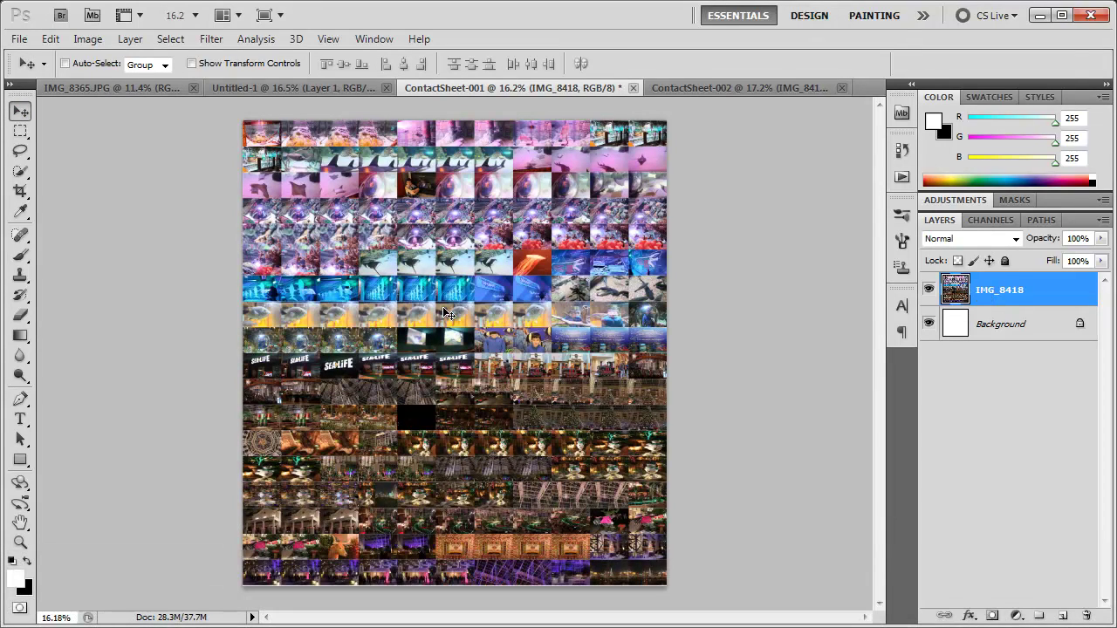
{"action": "left_click_drag", "start_coordinate": [439, 314], "coordinate": [385, 305]}
{"action": "mouse_move", "coordinate": [451, 316]}
{"action": "left_mouse_down"}
{"action": "mouse_move", "coordinate": [449, 336]}
{"action": "mouse_move", "coordinate": [517, 327]}
{"action": "mouse_move", "coordinate": [457, 304]}
{"action": "left_mouse_up"}
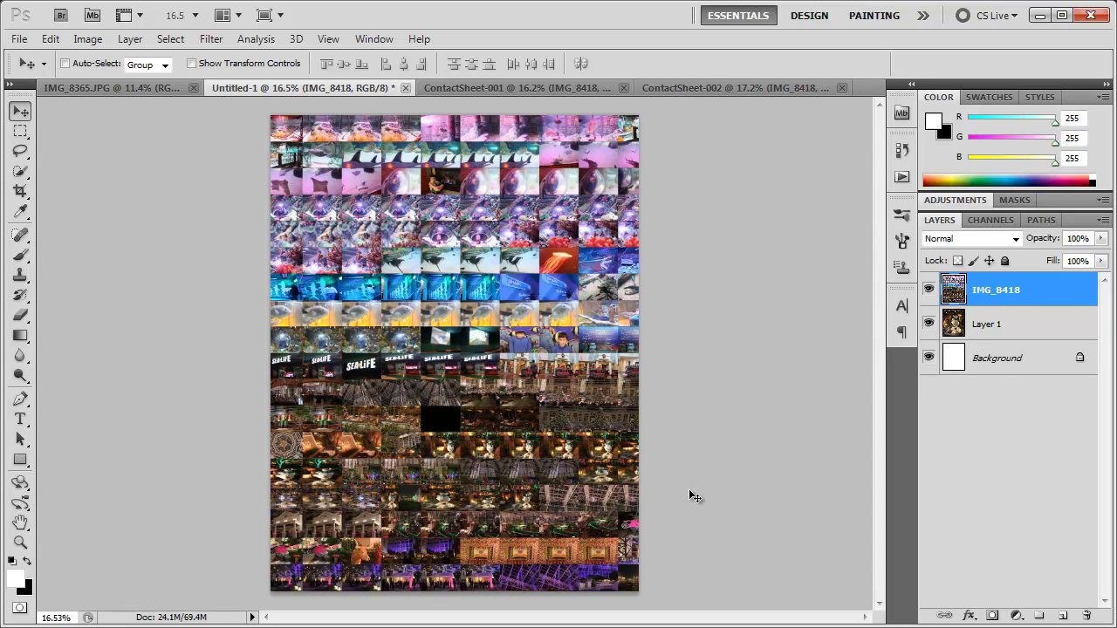
Try Lighten, then set the IMG_8418 layer to Overlay and pan to inspect the mosaic
{"action": "left_click", "coordinate": [1000, 241]}
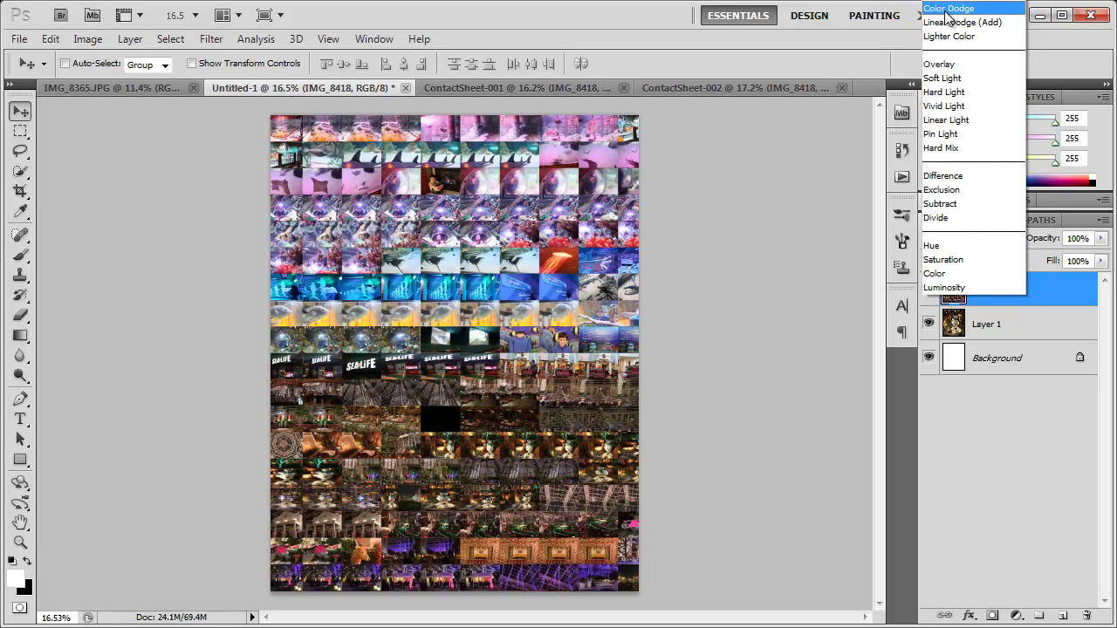
{"action": "left_click", "coordinate": [952, 35]}
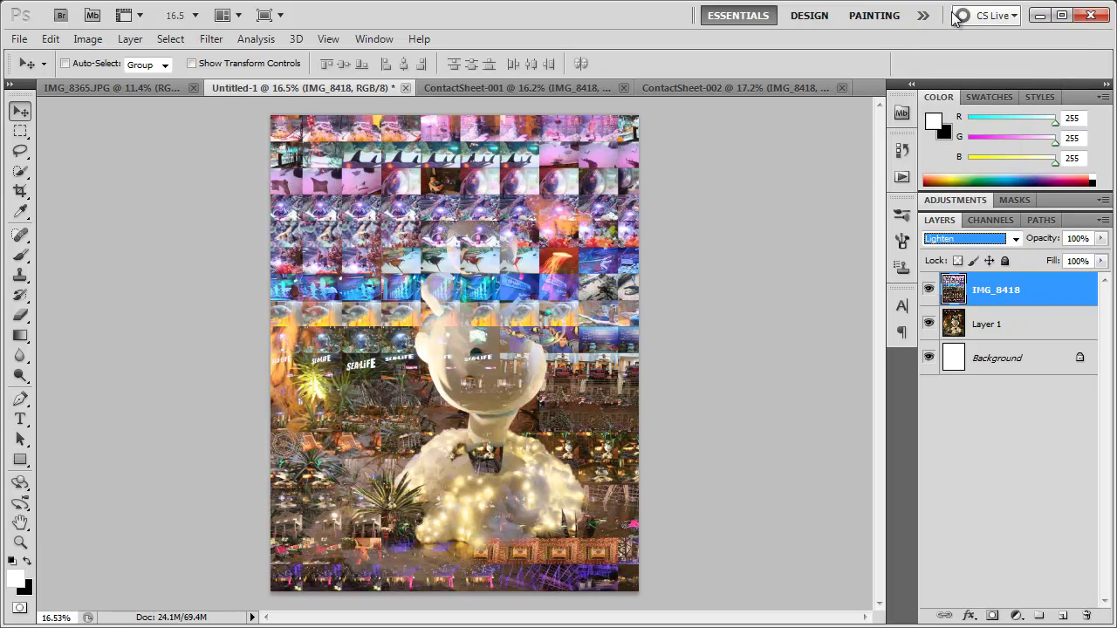
{"action": "left_click", "coordinate": [972, 242]}
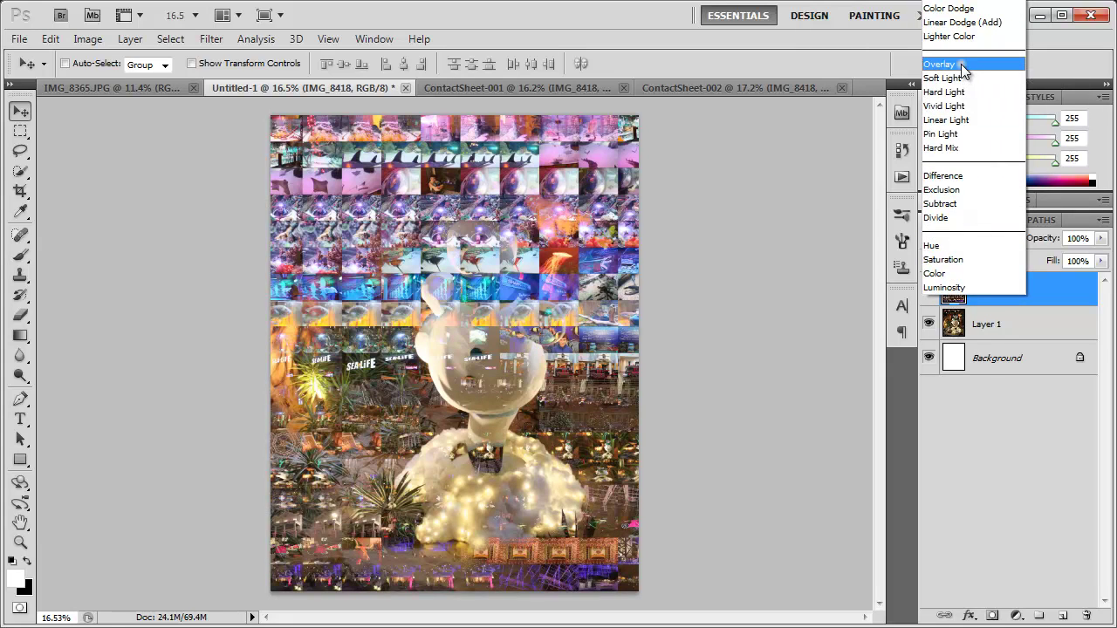
{"action": "left_click", "coordinate": [961, 63]}
{"action": "scroll", "coordinate": [689, 318], "scroll_direction": "up", "scroll_amount": 3}
{"action": "scroll", "coordinate": [410, 344], "scroll_direction": "up", "scroll_amount": 2}
{"action": "left_click_drag", "start_coordinate": [447, 361], "coordinate": [200, 309]}
{"action": "scroll", "coordinate": [200, 309], "scroll_direction": "down", "scroll_amount": 5}
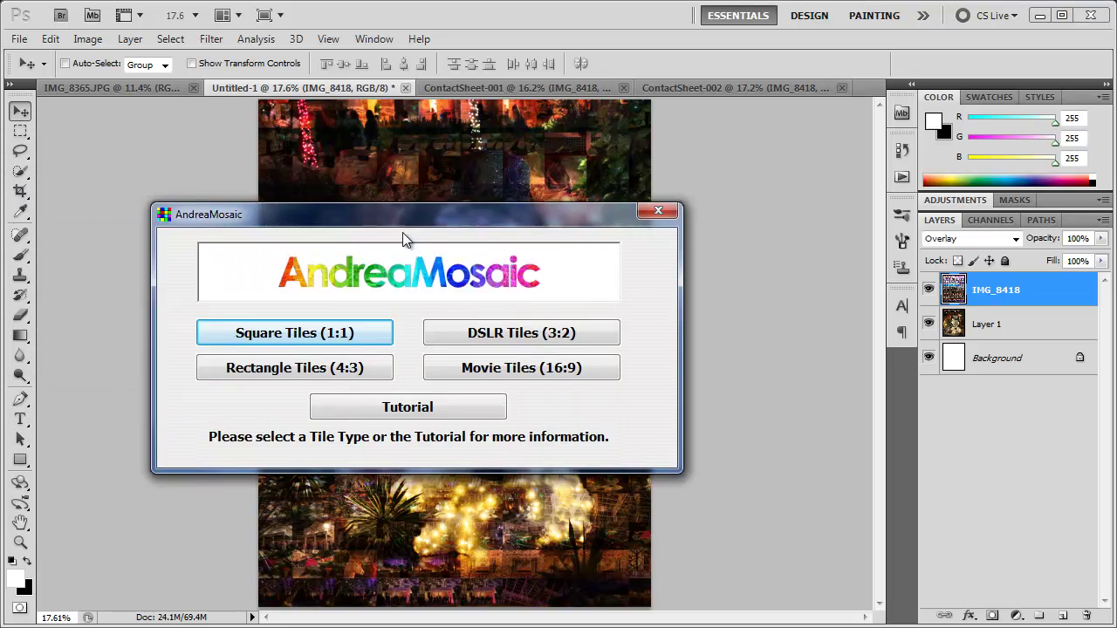
Move the AndreaMosaic start window aside and choose DSLR Tiles (3:2)
{"action": "left_click_drag", "start_coordinate": [421, 240], "coordinate": [480, 203]}
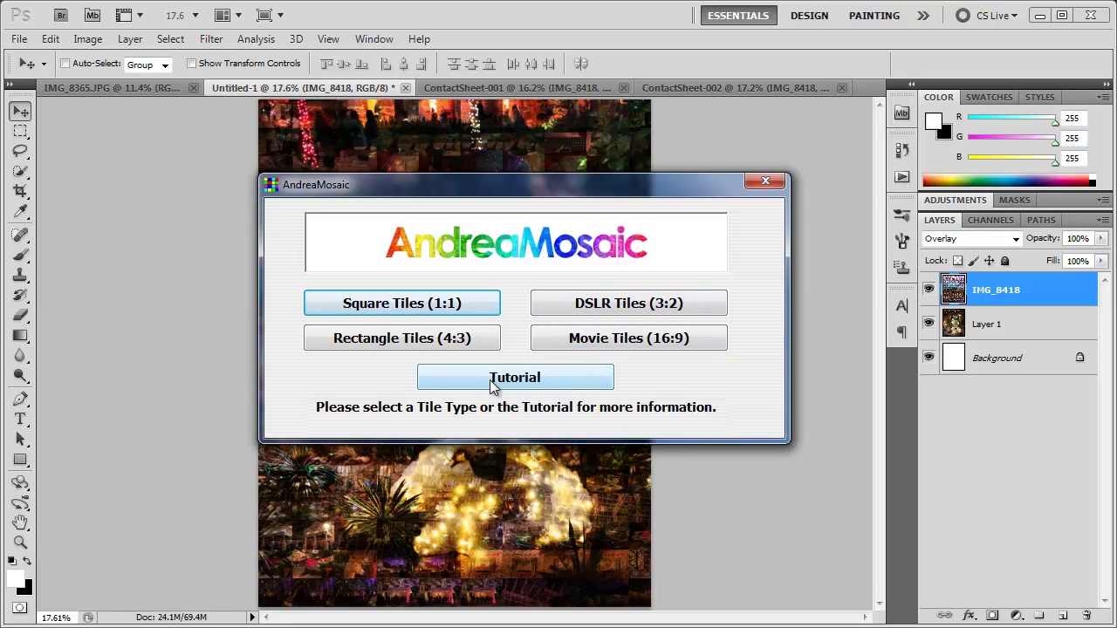
{"action": "left_click", "coordinate": [632, 307]}
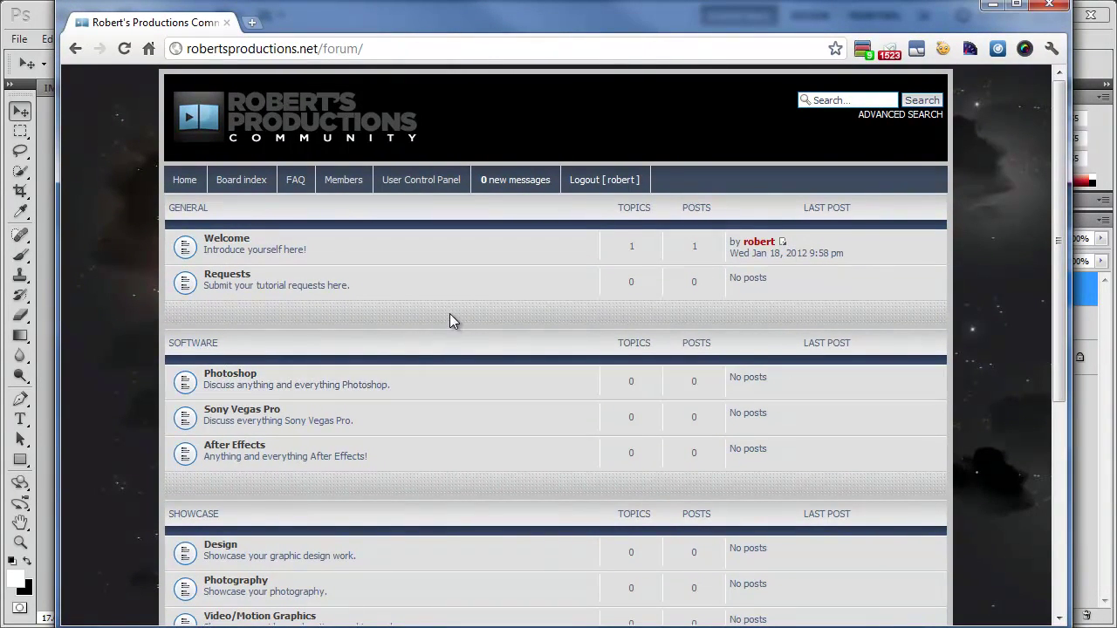
Scroll the robertsproductions.net forum page briefly down and back up
{"action": "scroll", "coordinate": [139, 480], "scroll_direction": "down", "scroll_amount": 3}
{"action": "scroll", "coordinate": [139, 481], "scroll_direction": "up", "scroll_amount": 3}
{"action": "key", "text": "alt+Tab"}
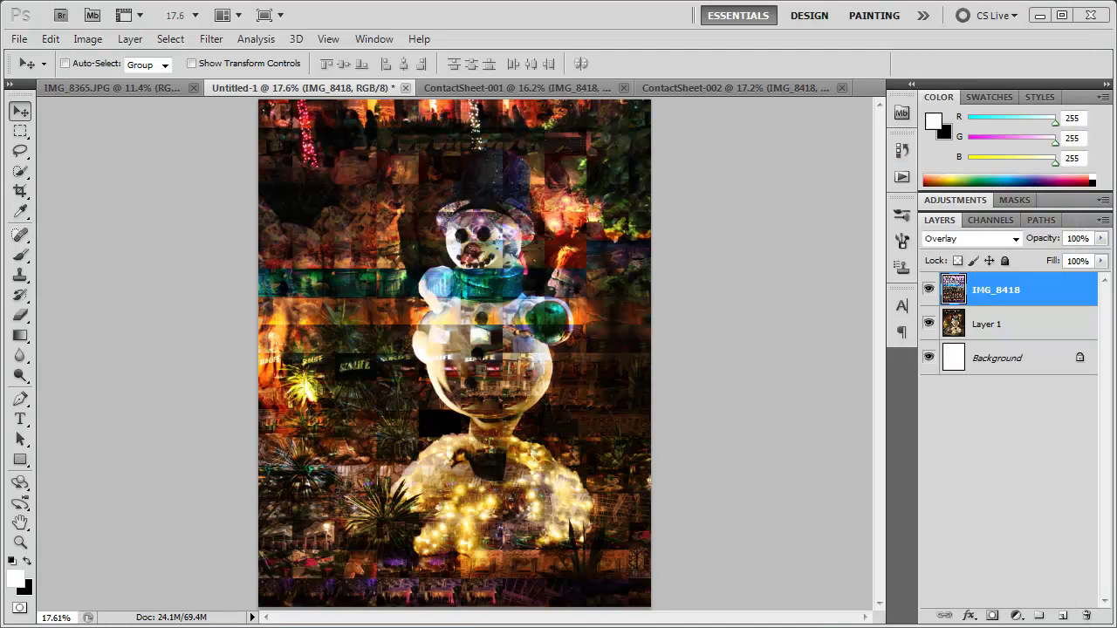